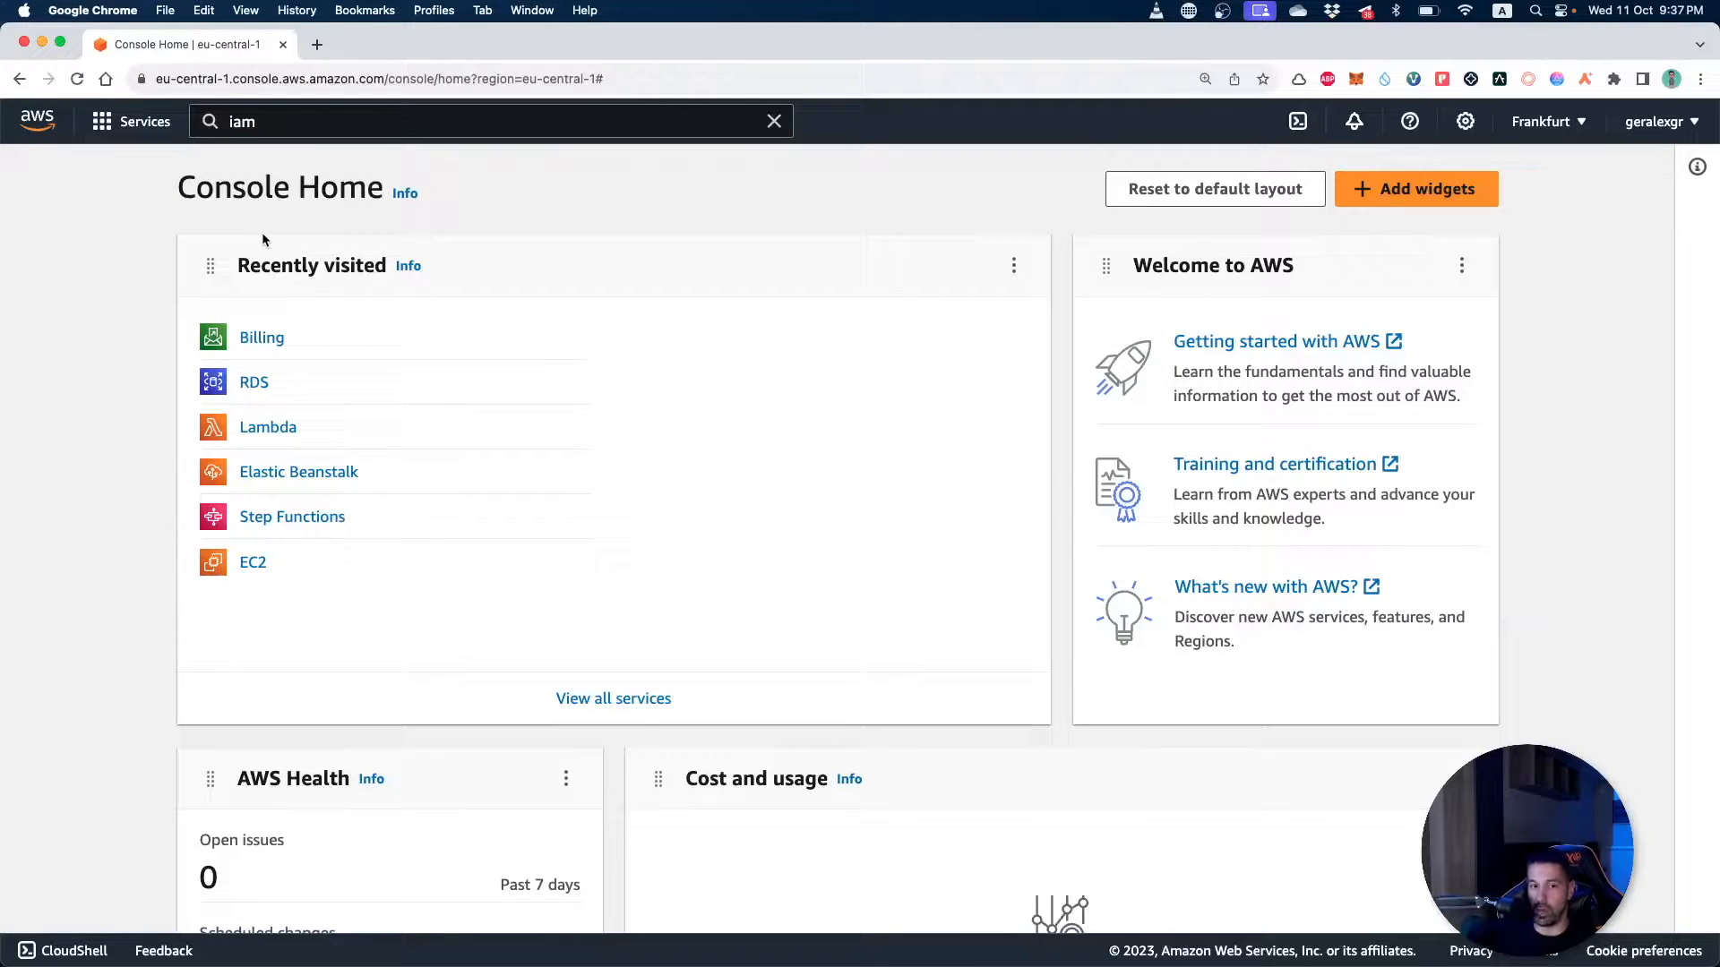
Go to the IAM service's Users list from the console search.
{"action": "left_click", "coordinate": [268, 121]}
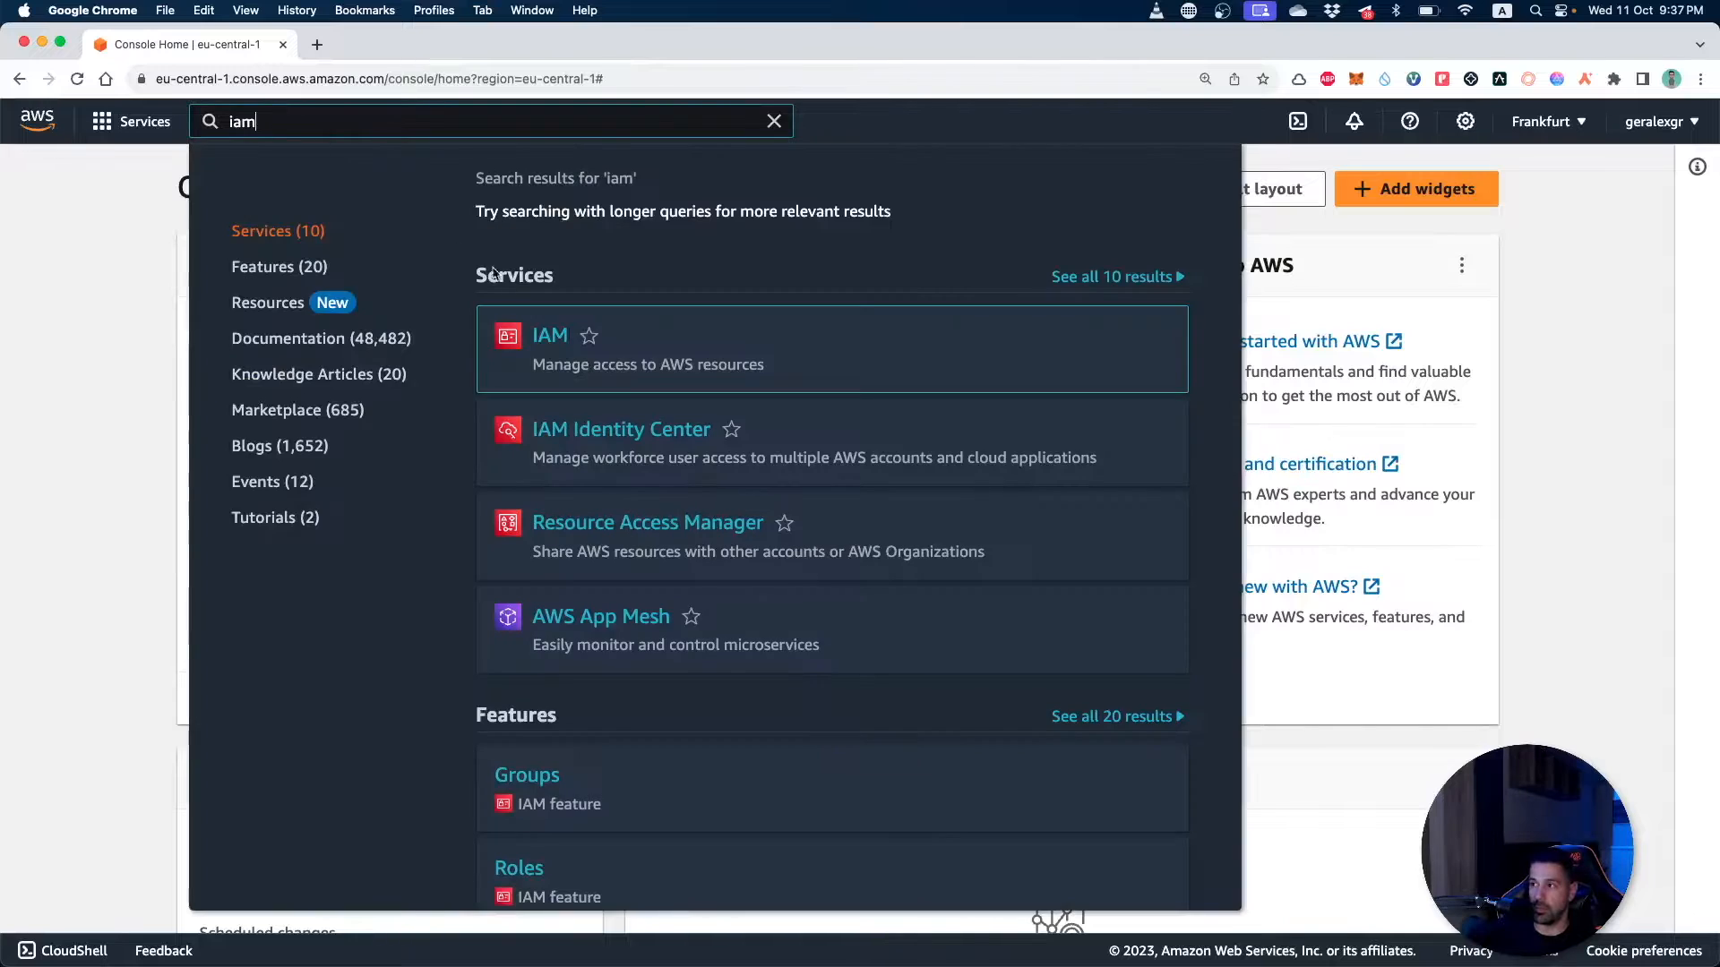
{"action": "left_click", "coordinate": [550, 337]}
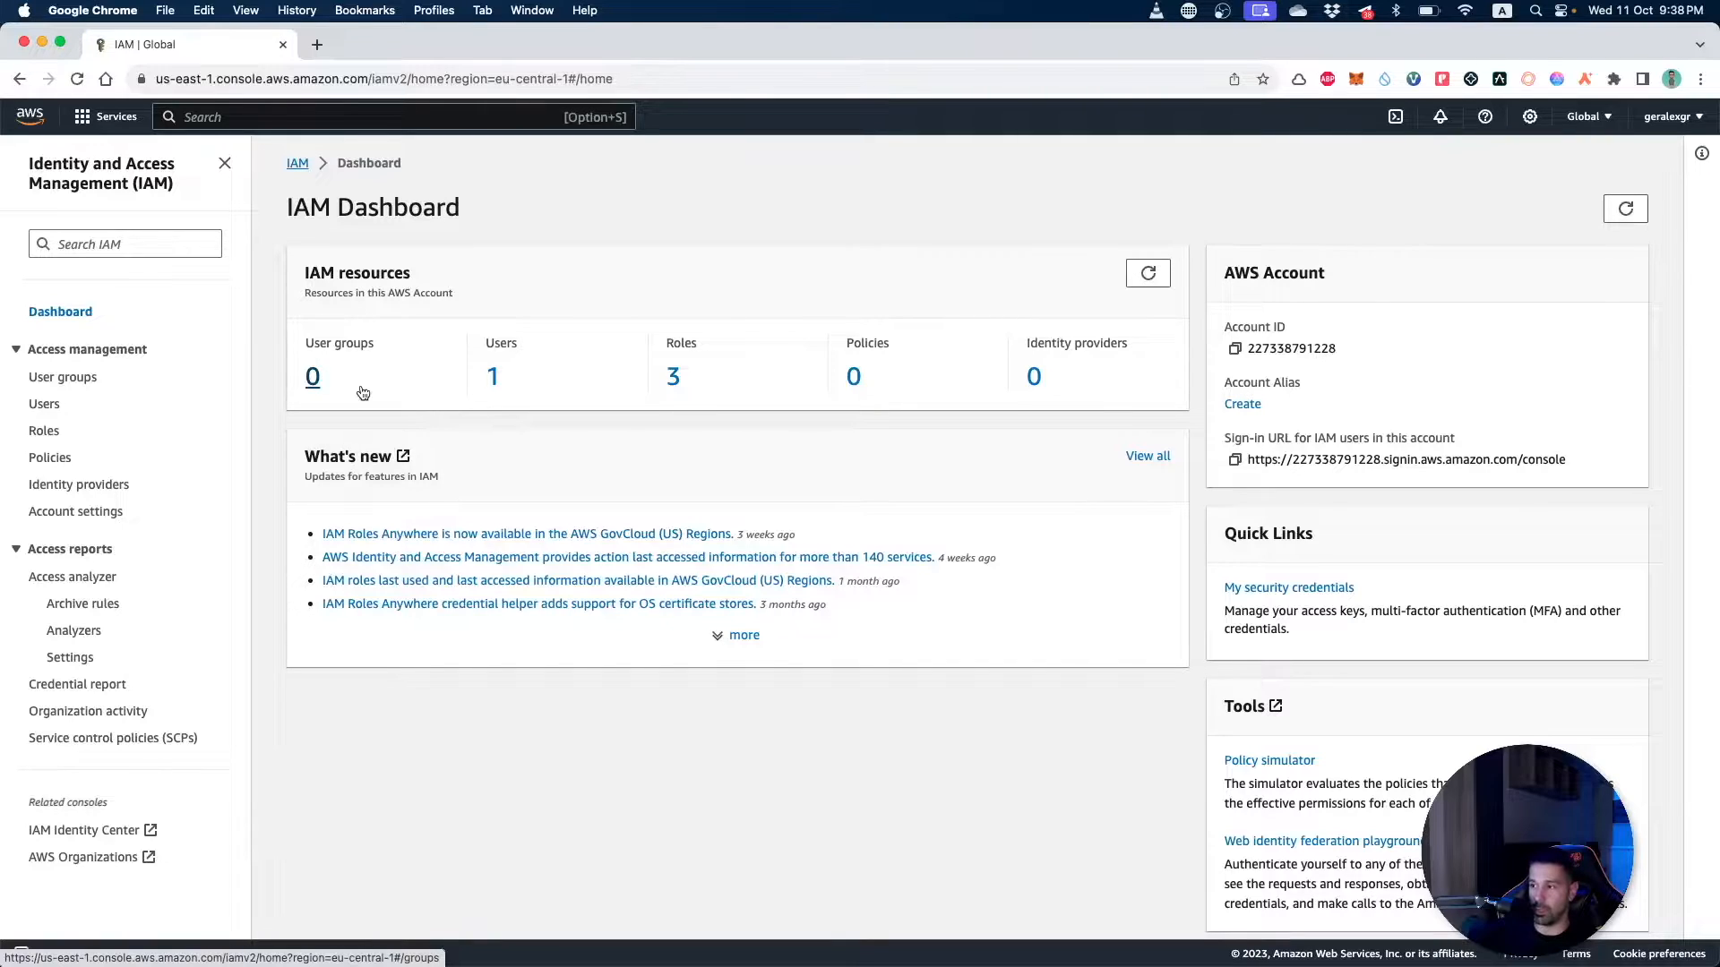
{"action": "left_click", "coordinate": [43, 403]}
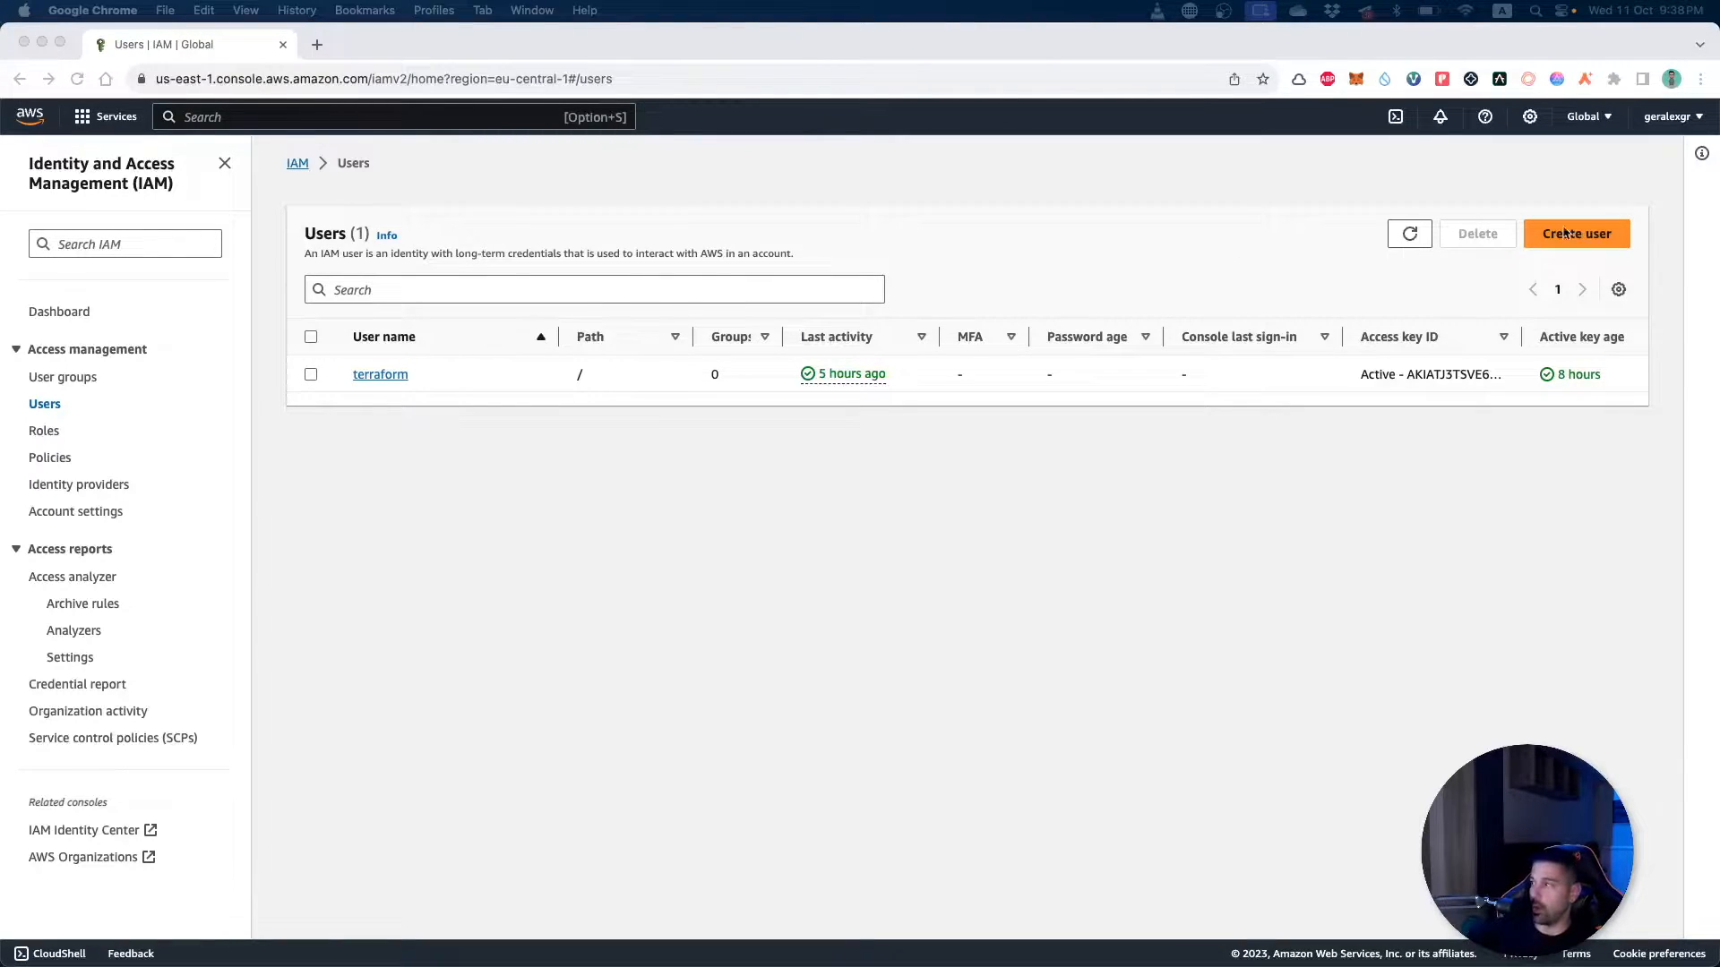
Begin a new user named terraform-test-video and continue to Set permissions.
{"action": "left_click", "coordinate": [1619, 239]}
{"action": "left_click", "coordinate": [433, 363]}
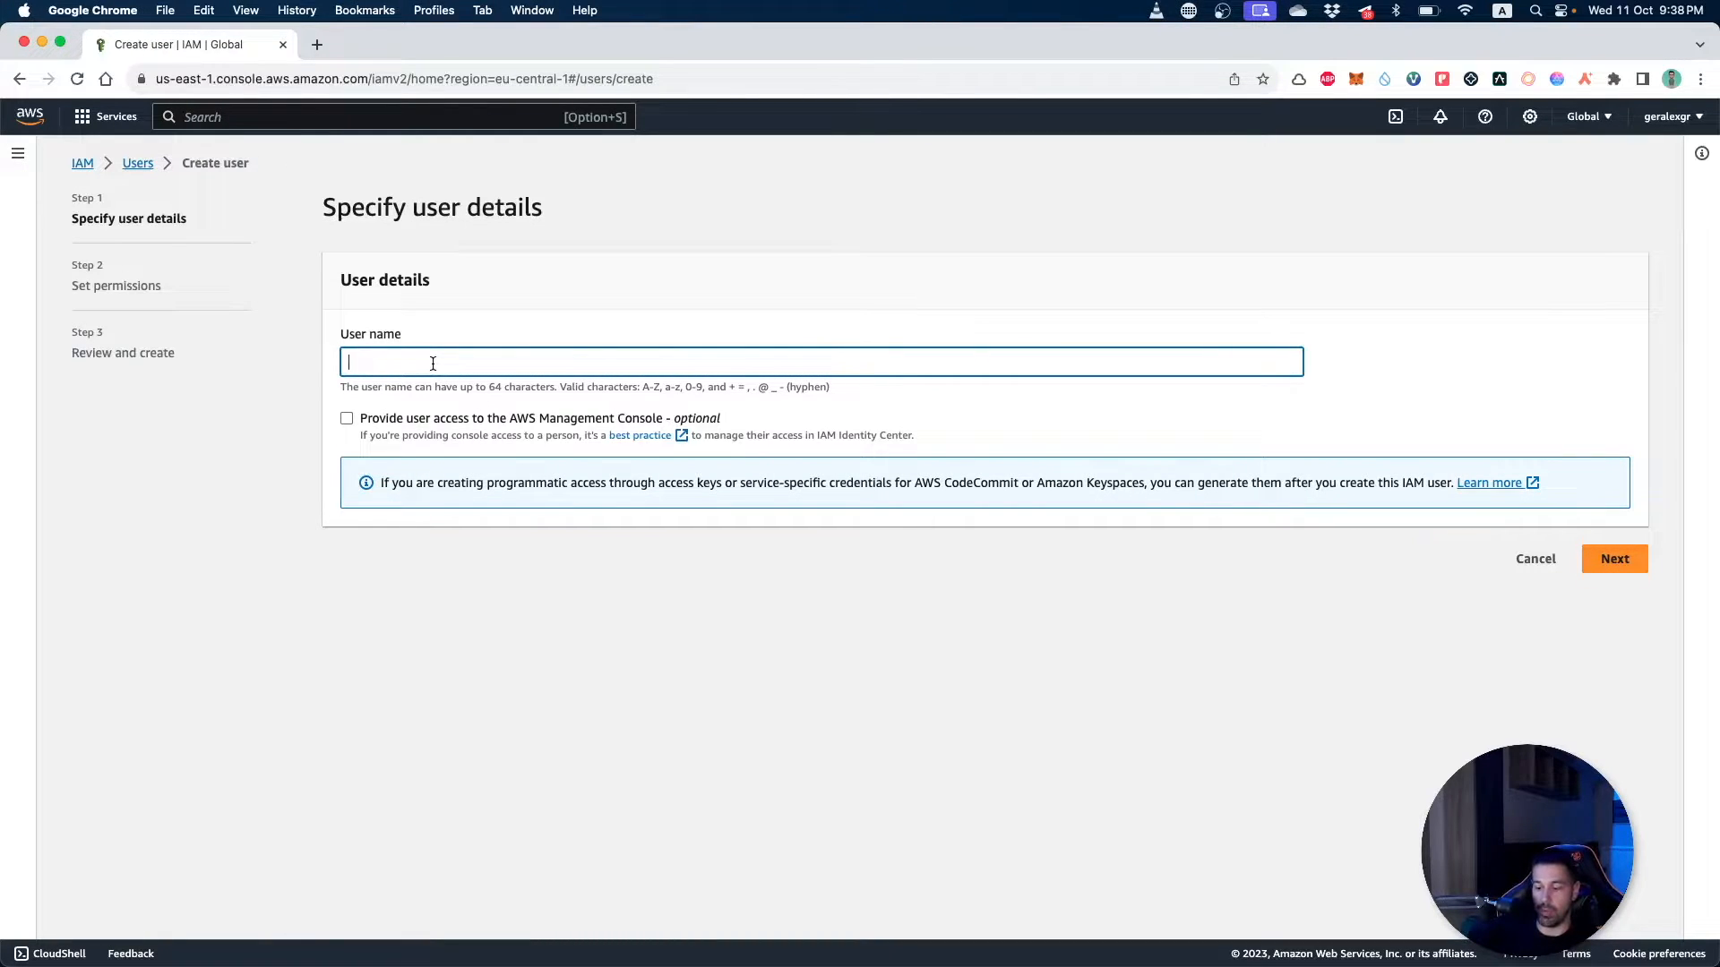
{"action": "type", "text": "terraform"}
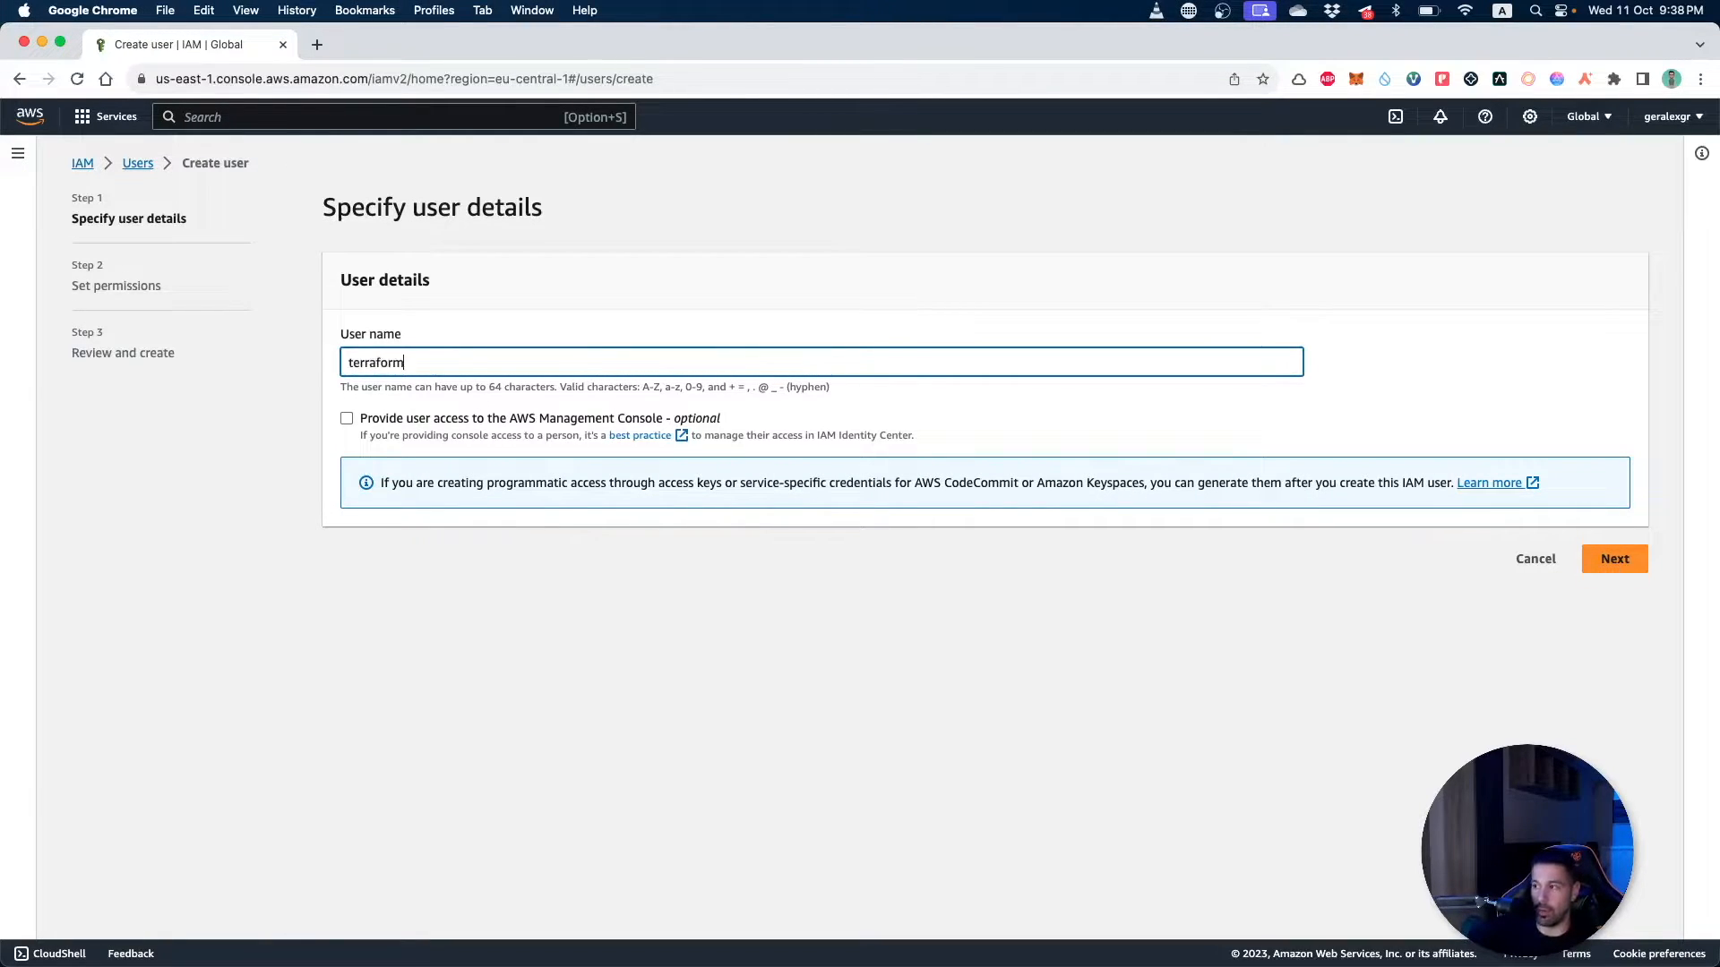
{"action": "type", "text": "-test-video"}
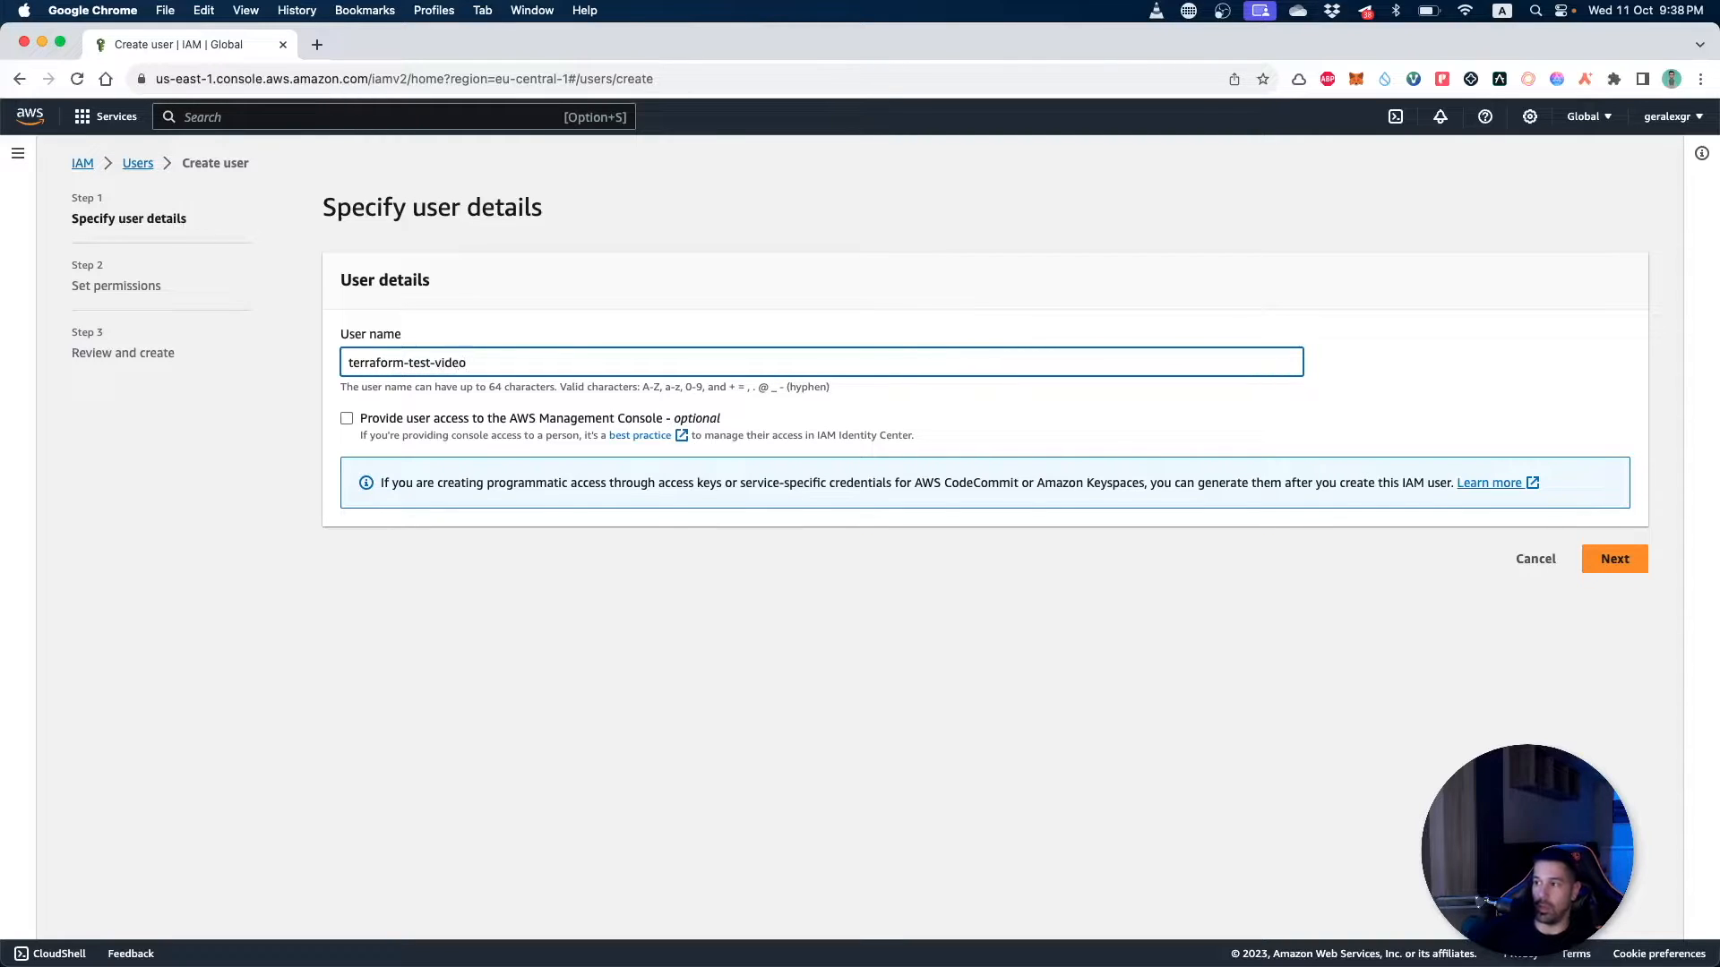
{"action": "left_click", "coordinate": [1614, 558]}
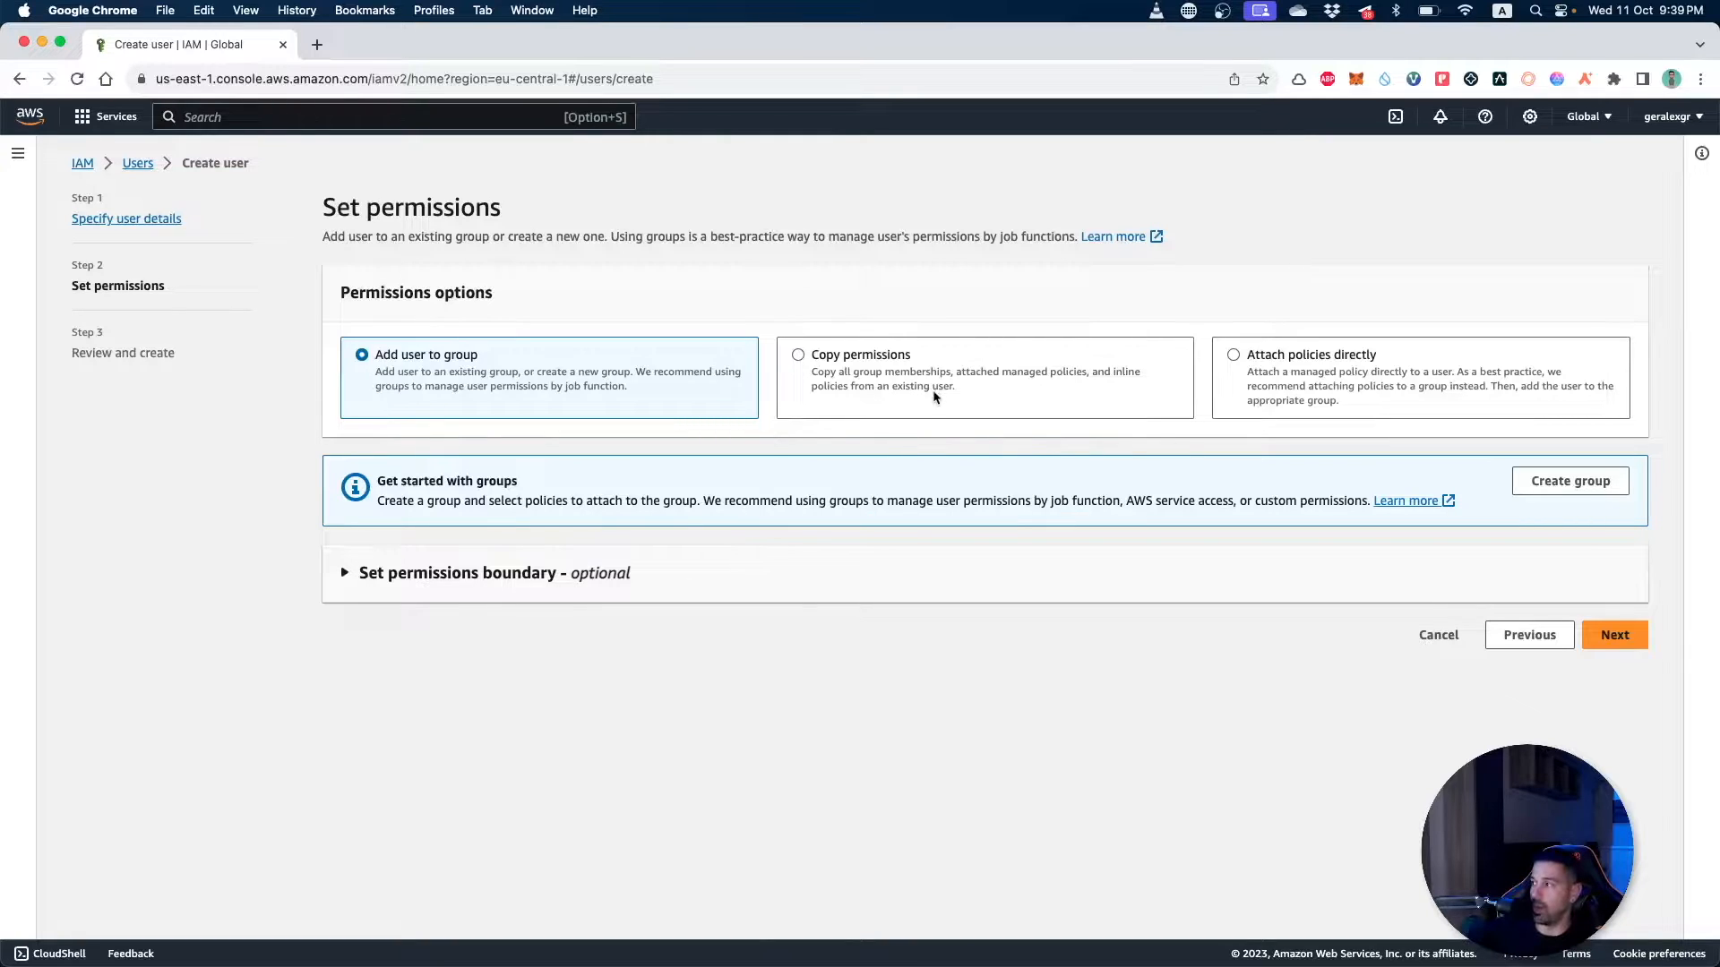
Choose Attach policies directly and start filtering the policy list by vpc.
{"action": "left_click", "coordinate": [1304, 376]}
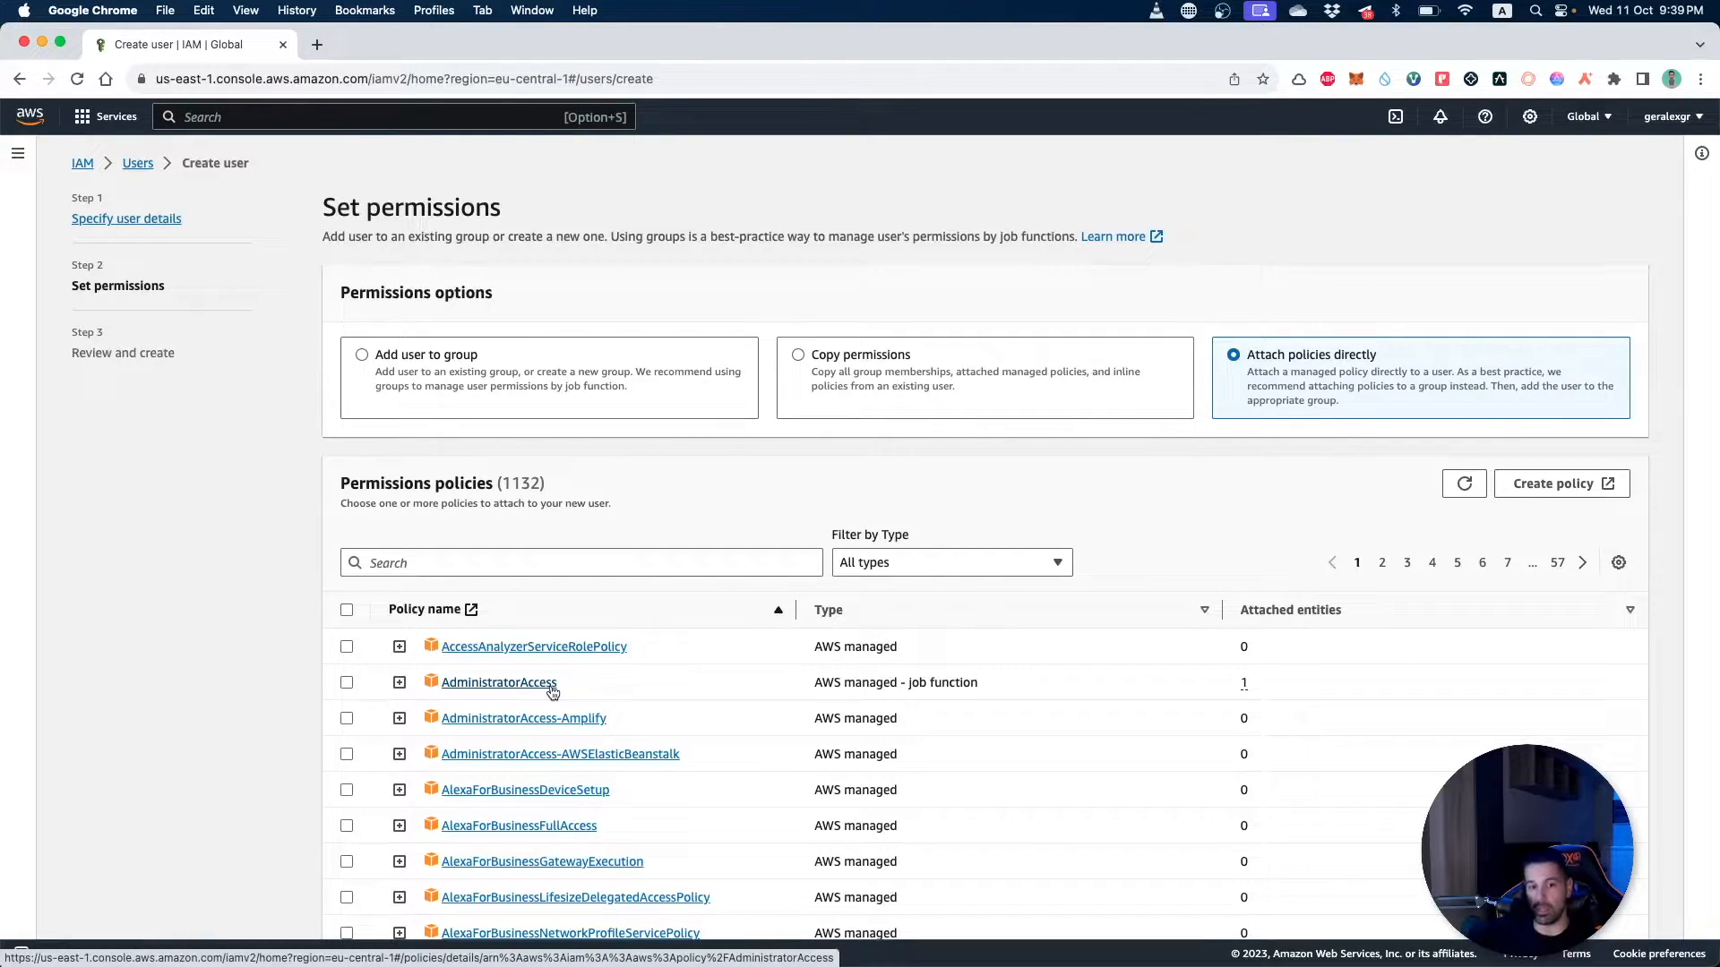
{"action": "left_click", "coordinate": [431, 562]}
{"action": "type", "text": "vpc"}
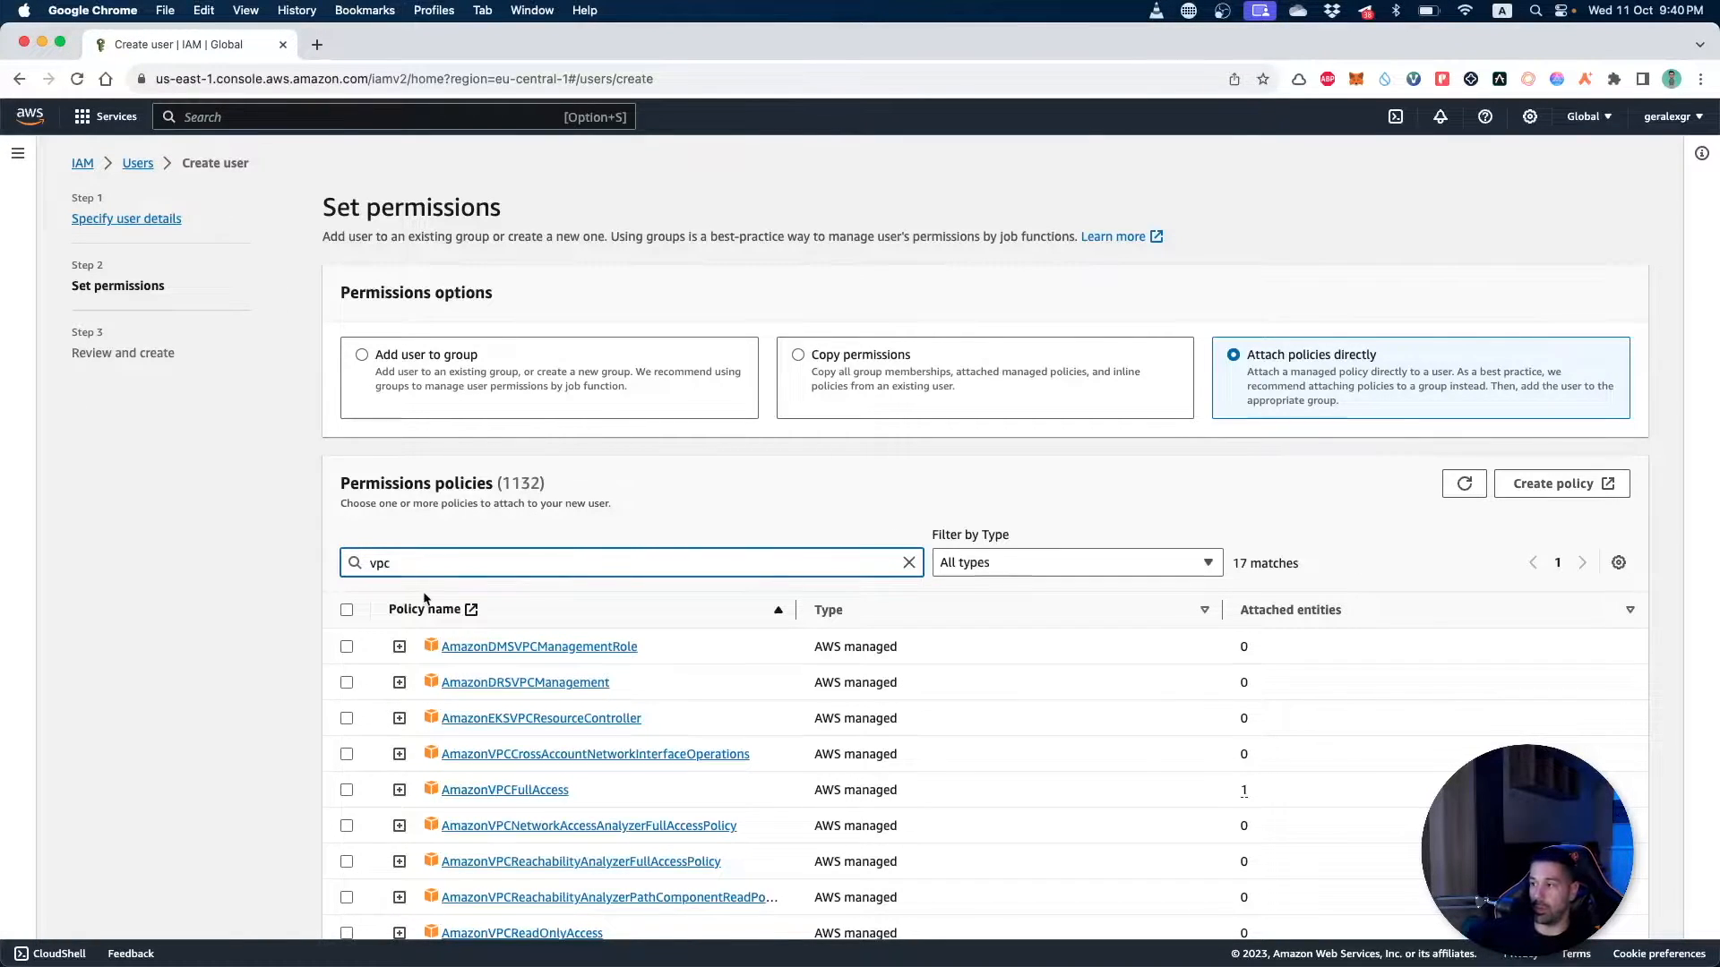
{"action": "scroll", "coordinate": [495, 602], "scroll_direction": "down", "scroll_amount": 1}
{"action": "scroll", "coordinate": [494, 603], "scroll_direction": "down", "scroll_amount": 2}
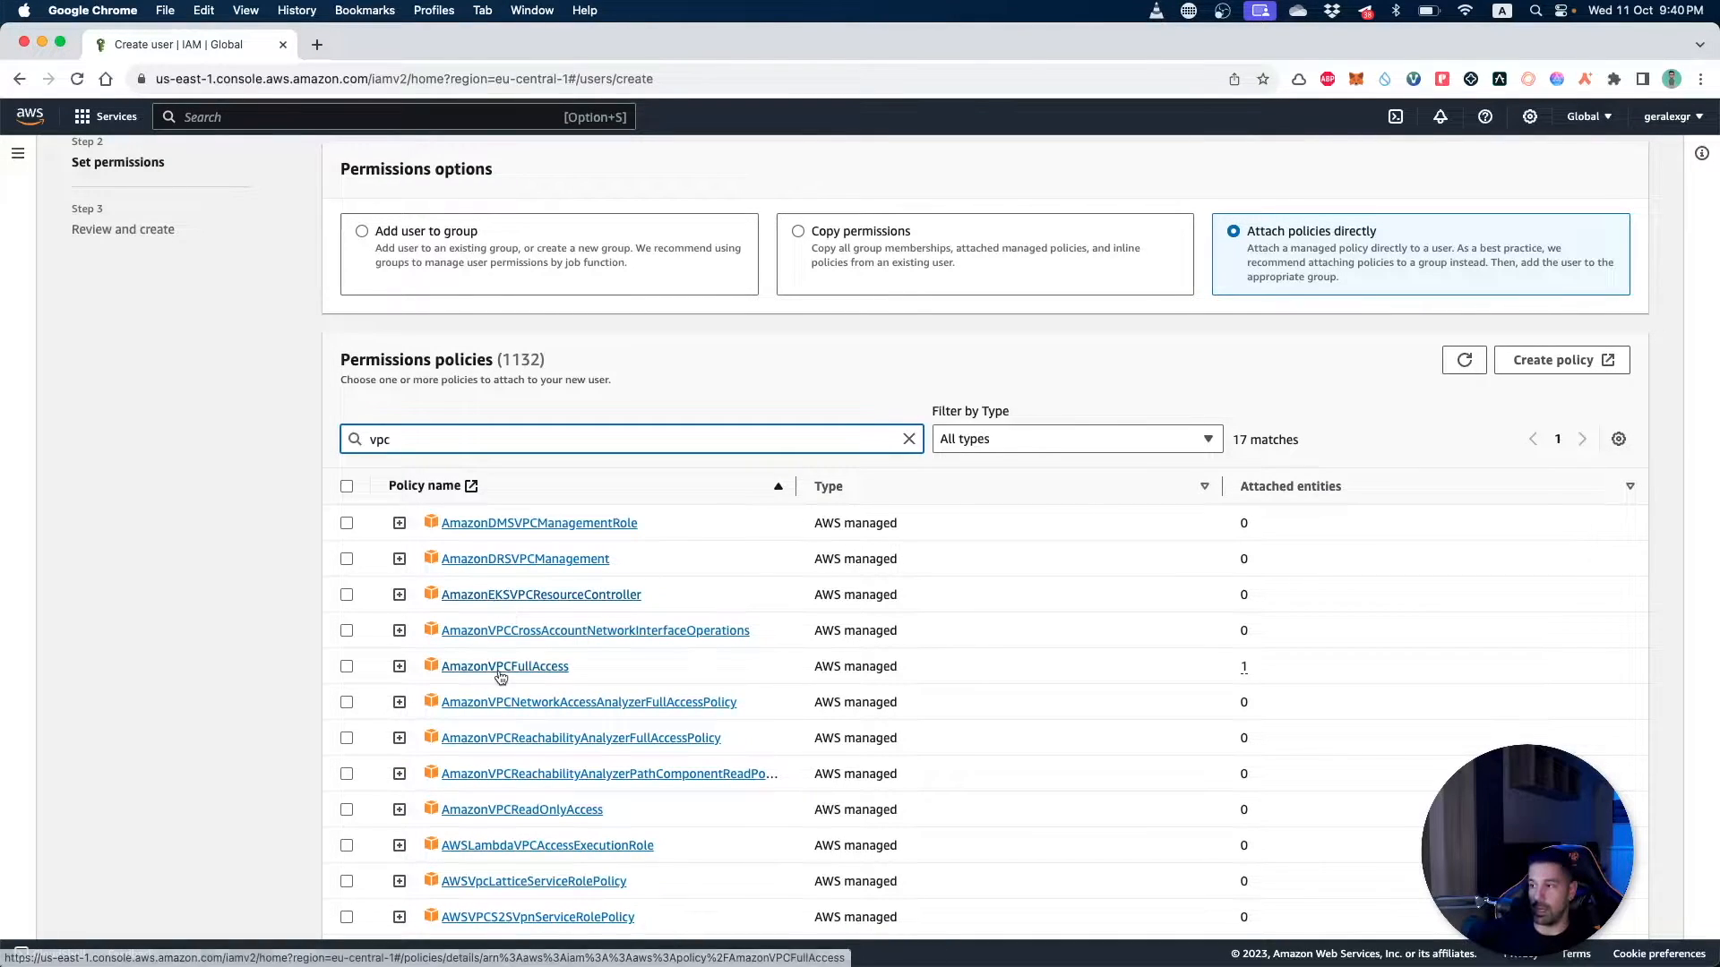
Attach AmazonVPCFullAccess to terraform-test-video, review, and create the user.
{"action": "left_click", "coordinate": [346, 668]}
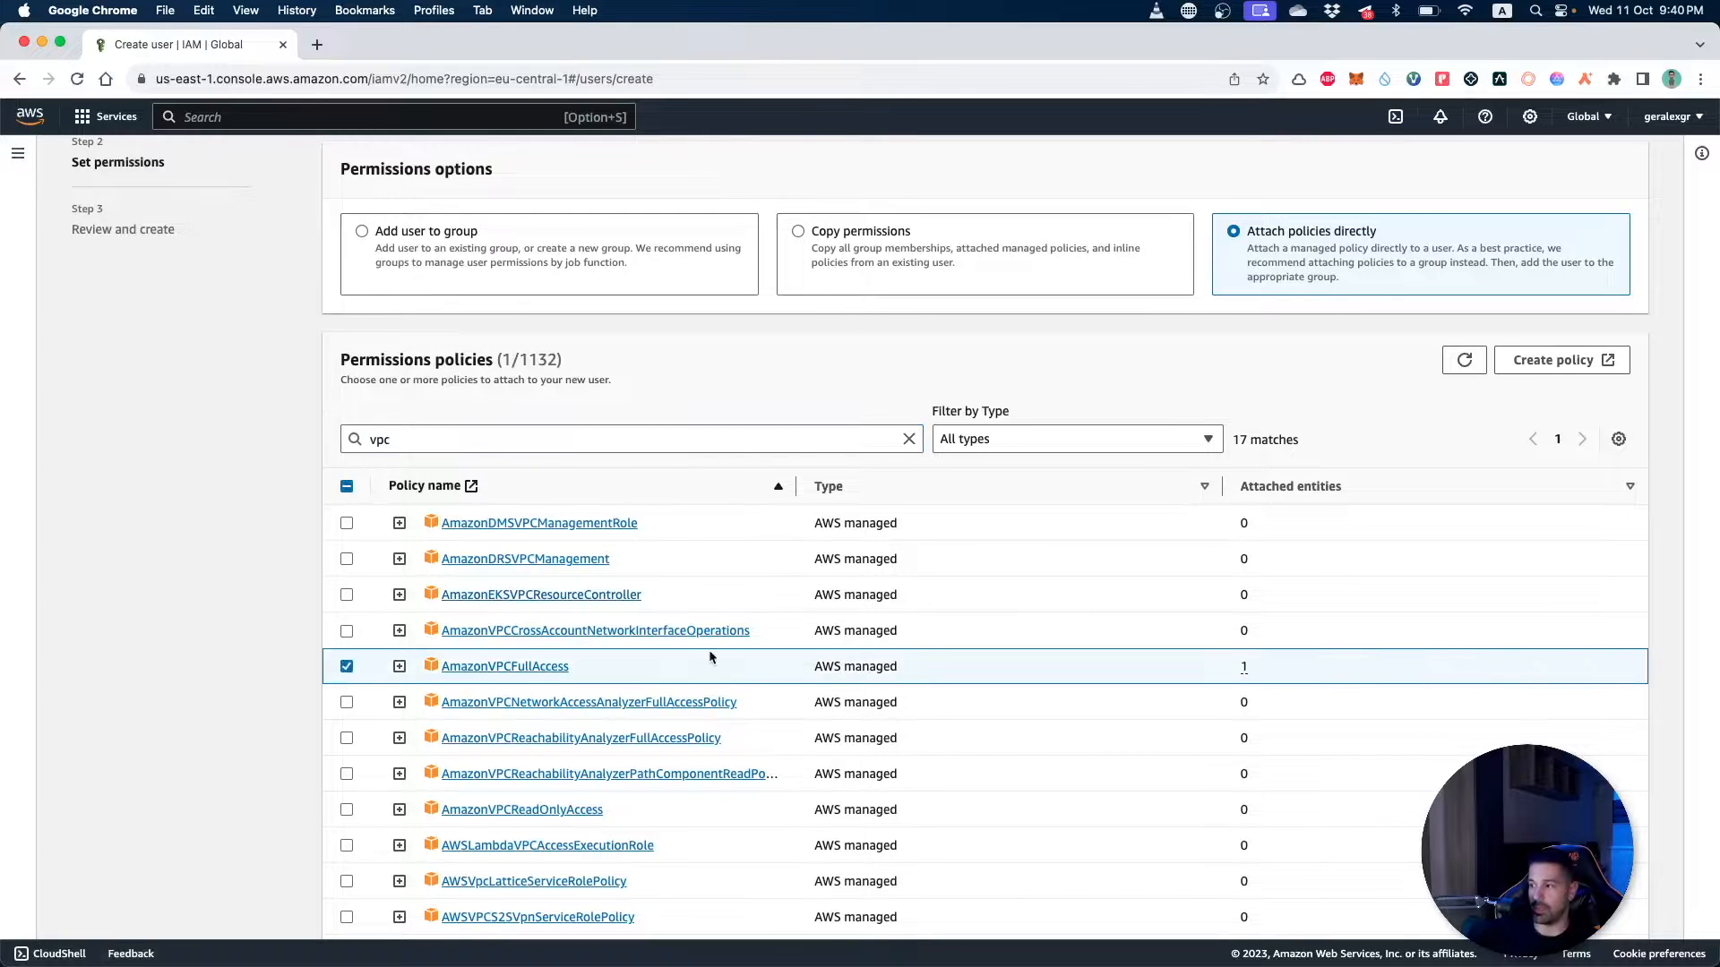
{"action": "scroll", "coordinate": [698, 659], "scroll_direction": "down", "scroll_amount": 5}
{"action": "left_click", "coordinate": [1623, 907]}
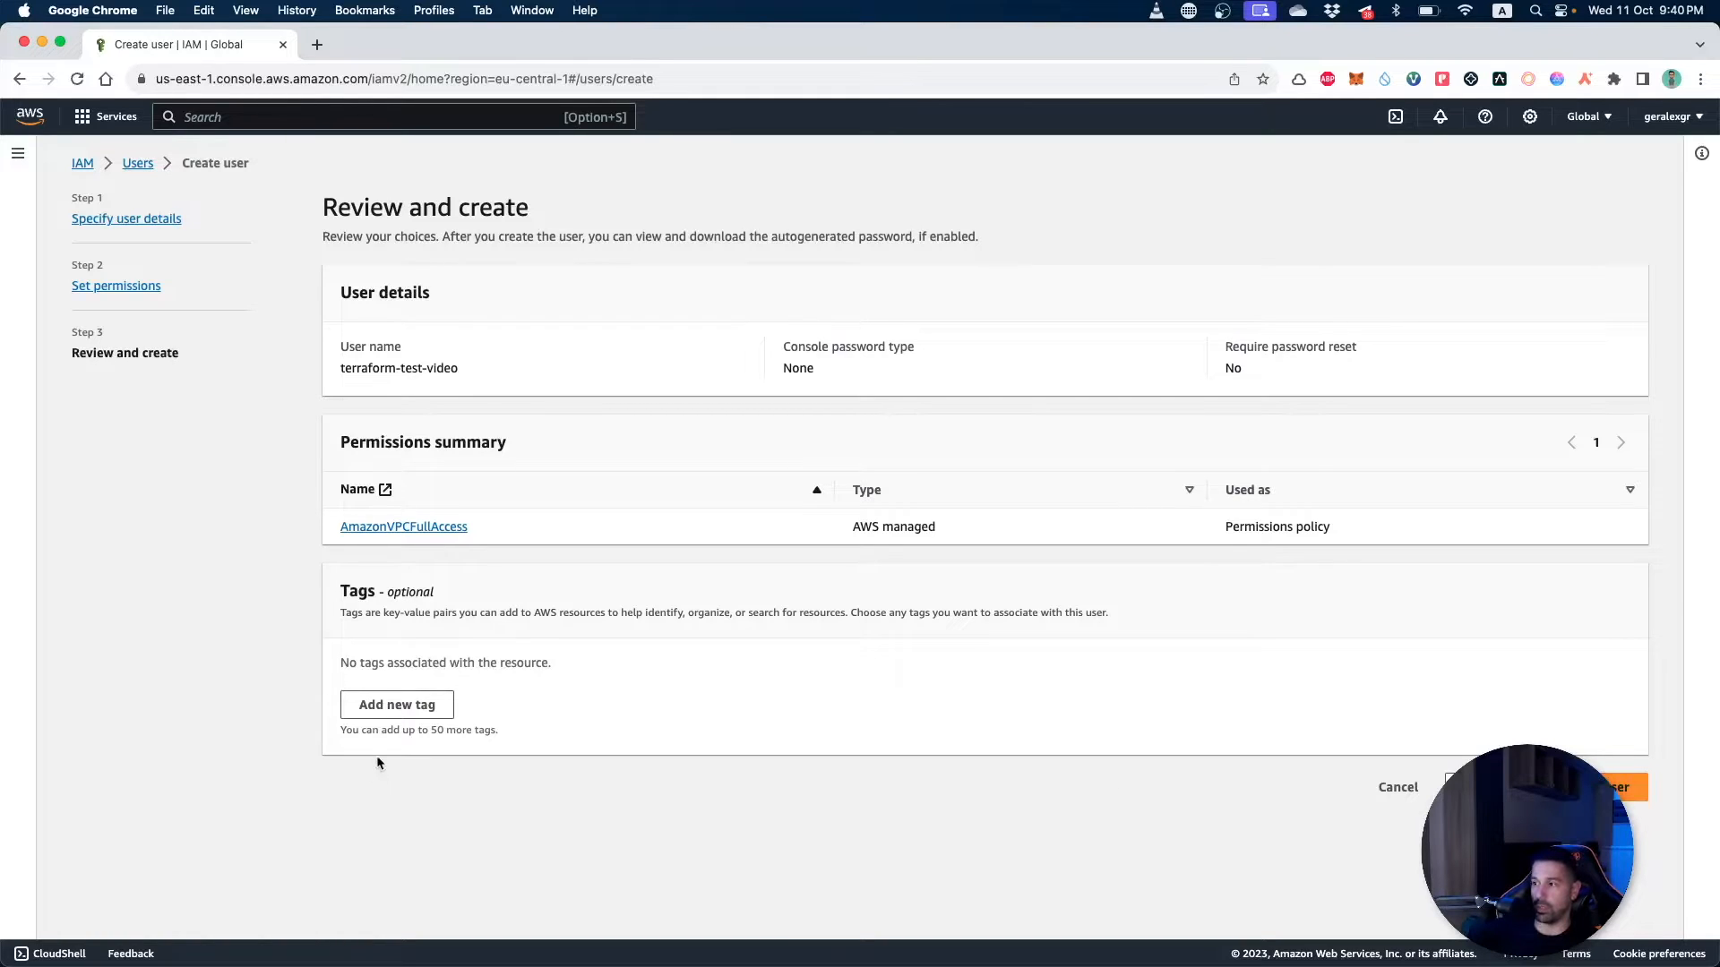
{"action": "left_click", "coordinate": [1620, 787]}
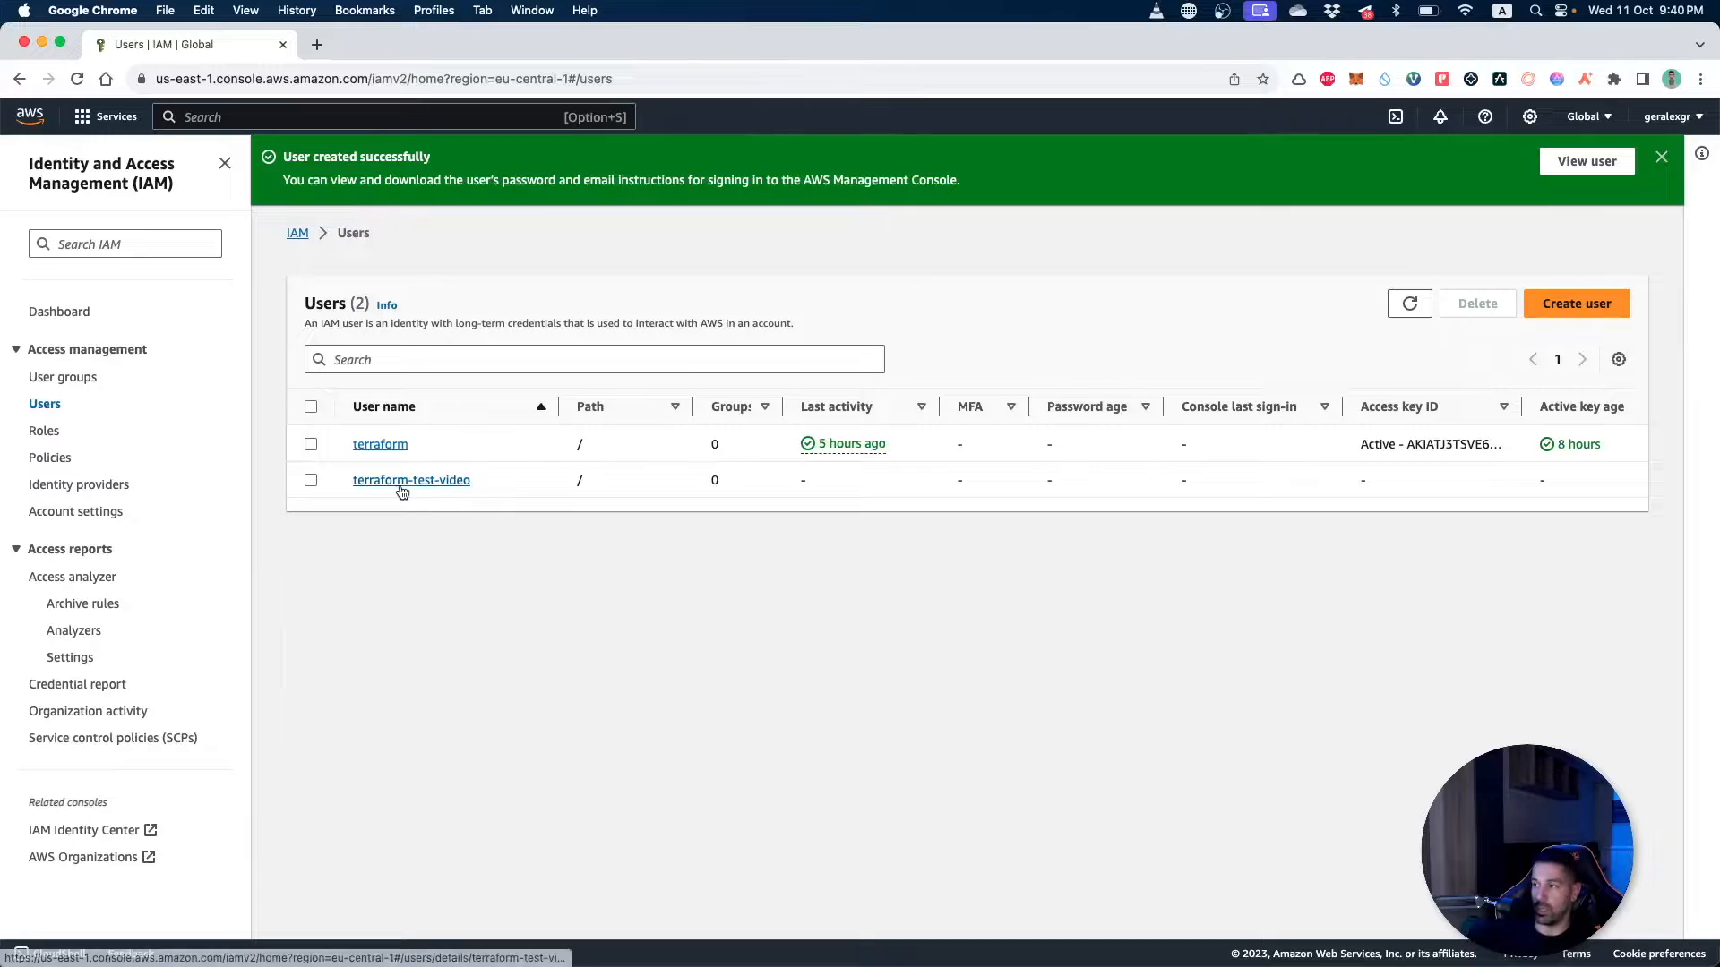
View terraform-test-video's Security credentials and begin creating an access key.
{"action": "left_click", "coordinate": [417, 482]}
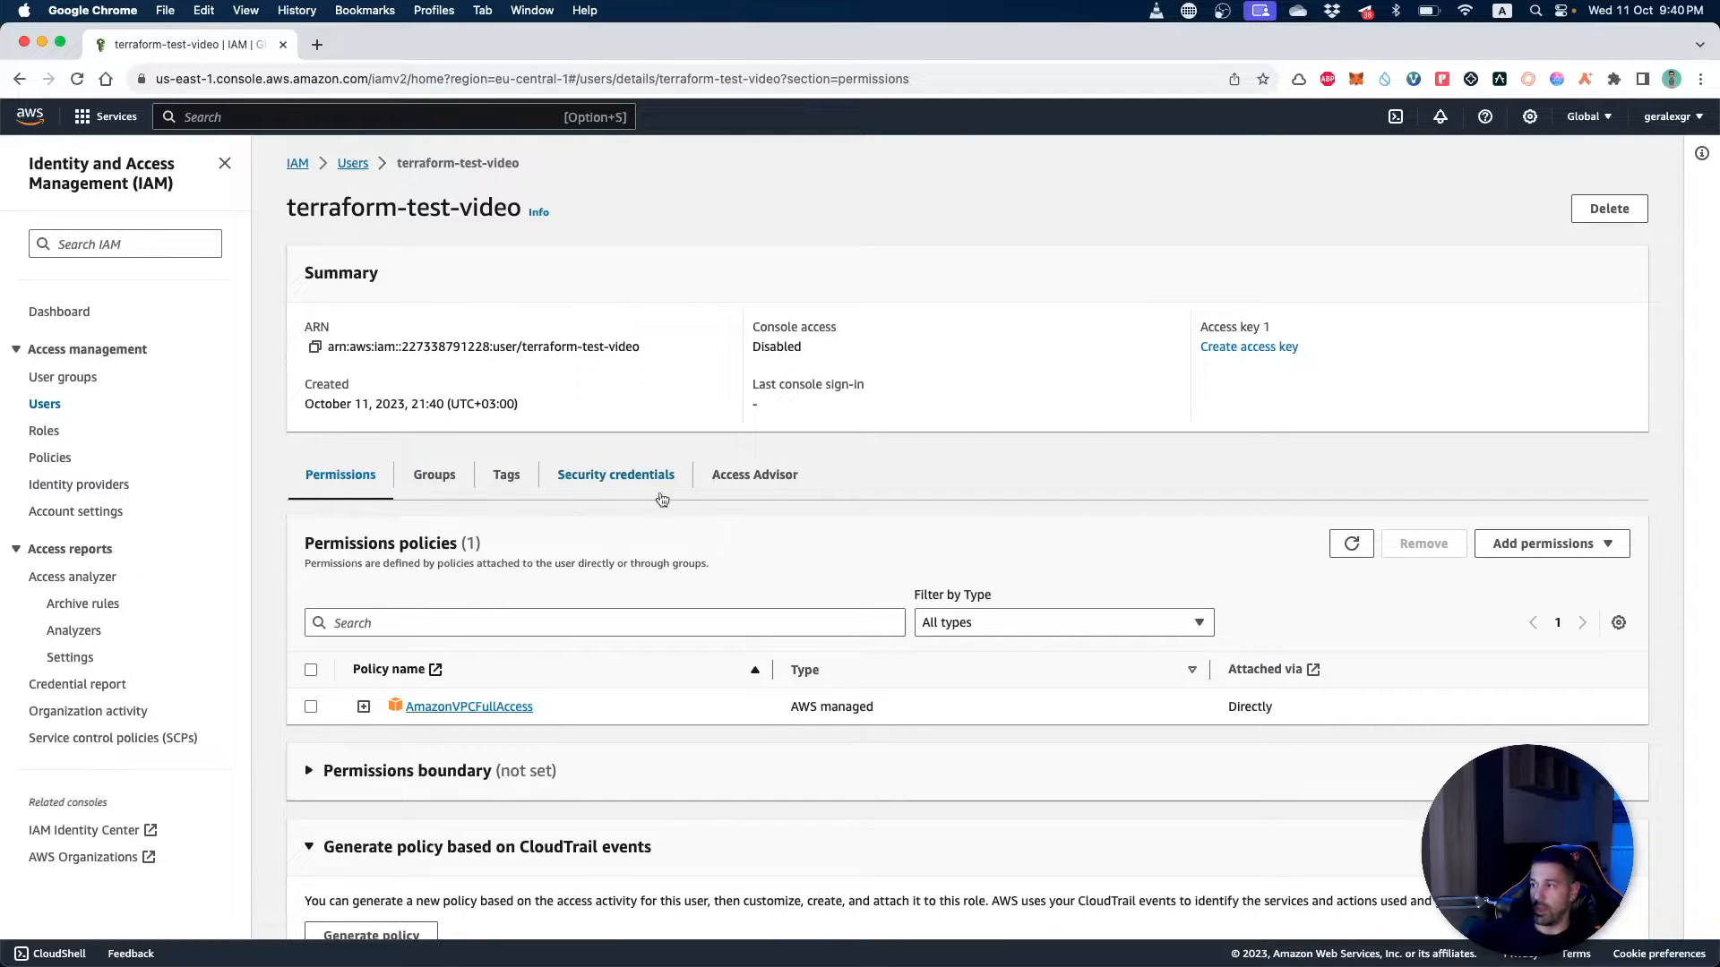
{"action": "left_click", "coordinate": [600, 482]}
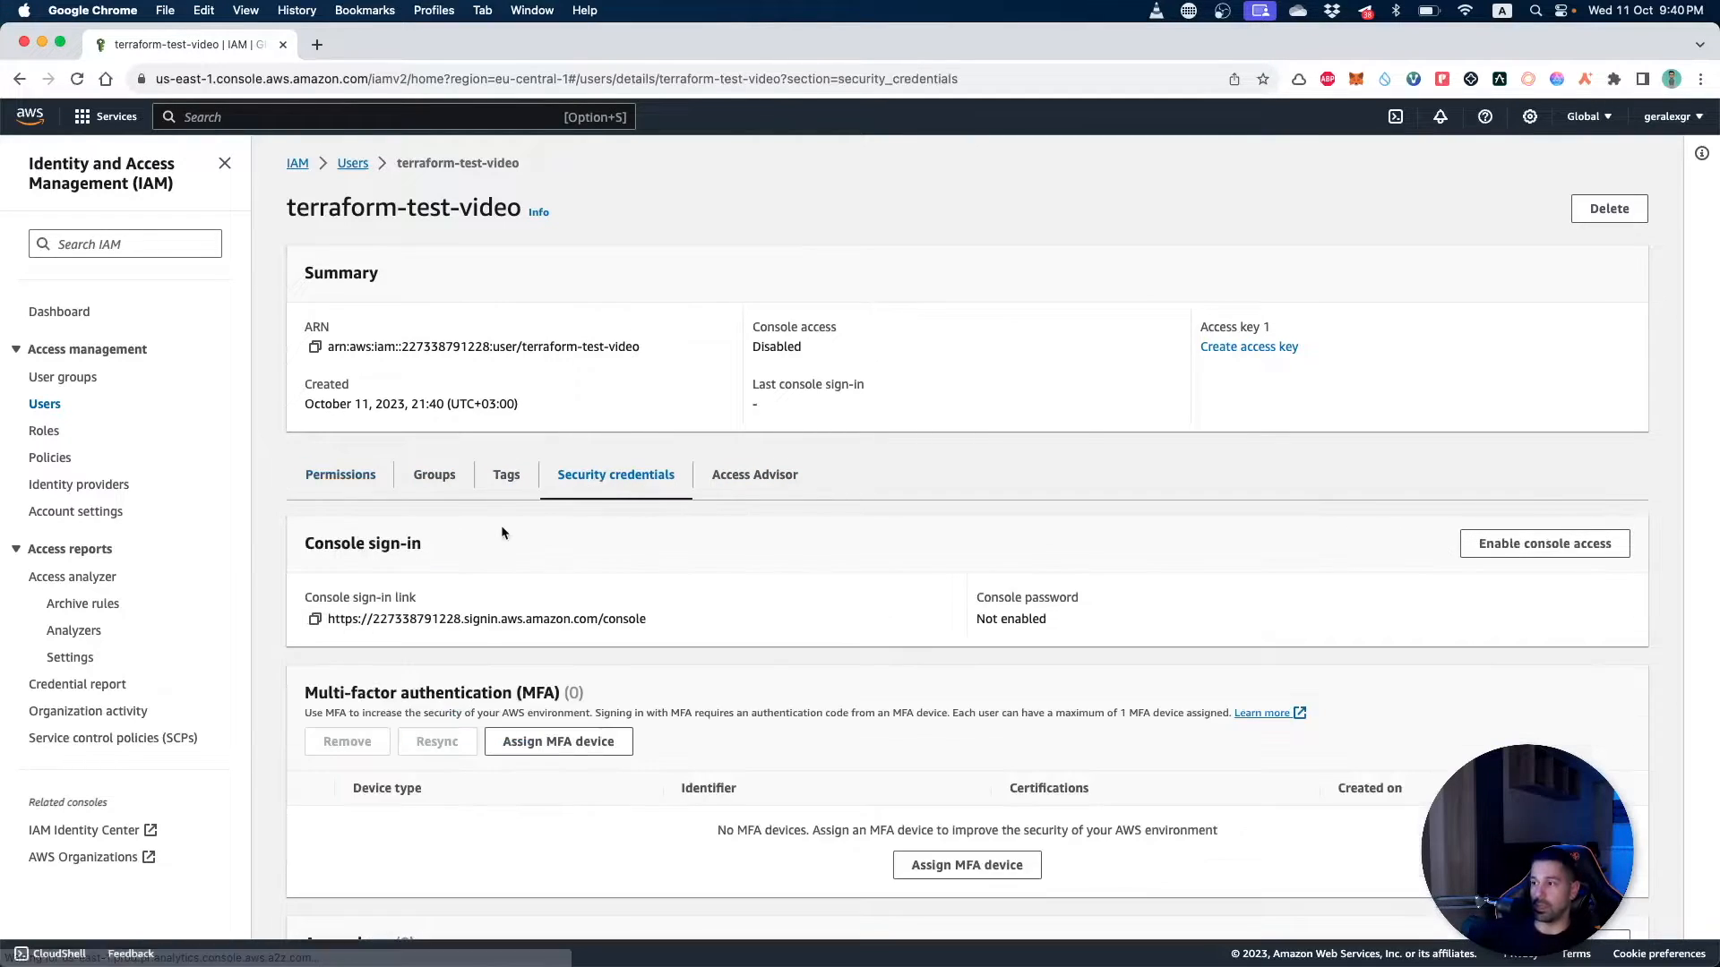
{"action": "scroll", "coordinate": [538, 537], "scroll_direction": "down", "scroll_amount": 5}
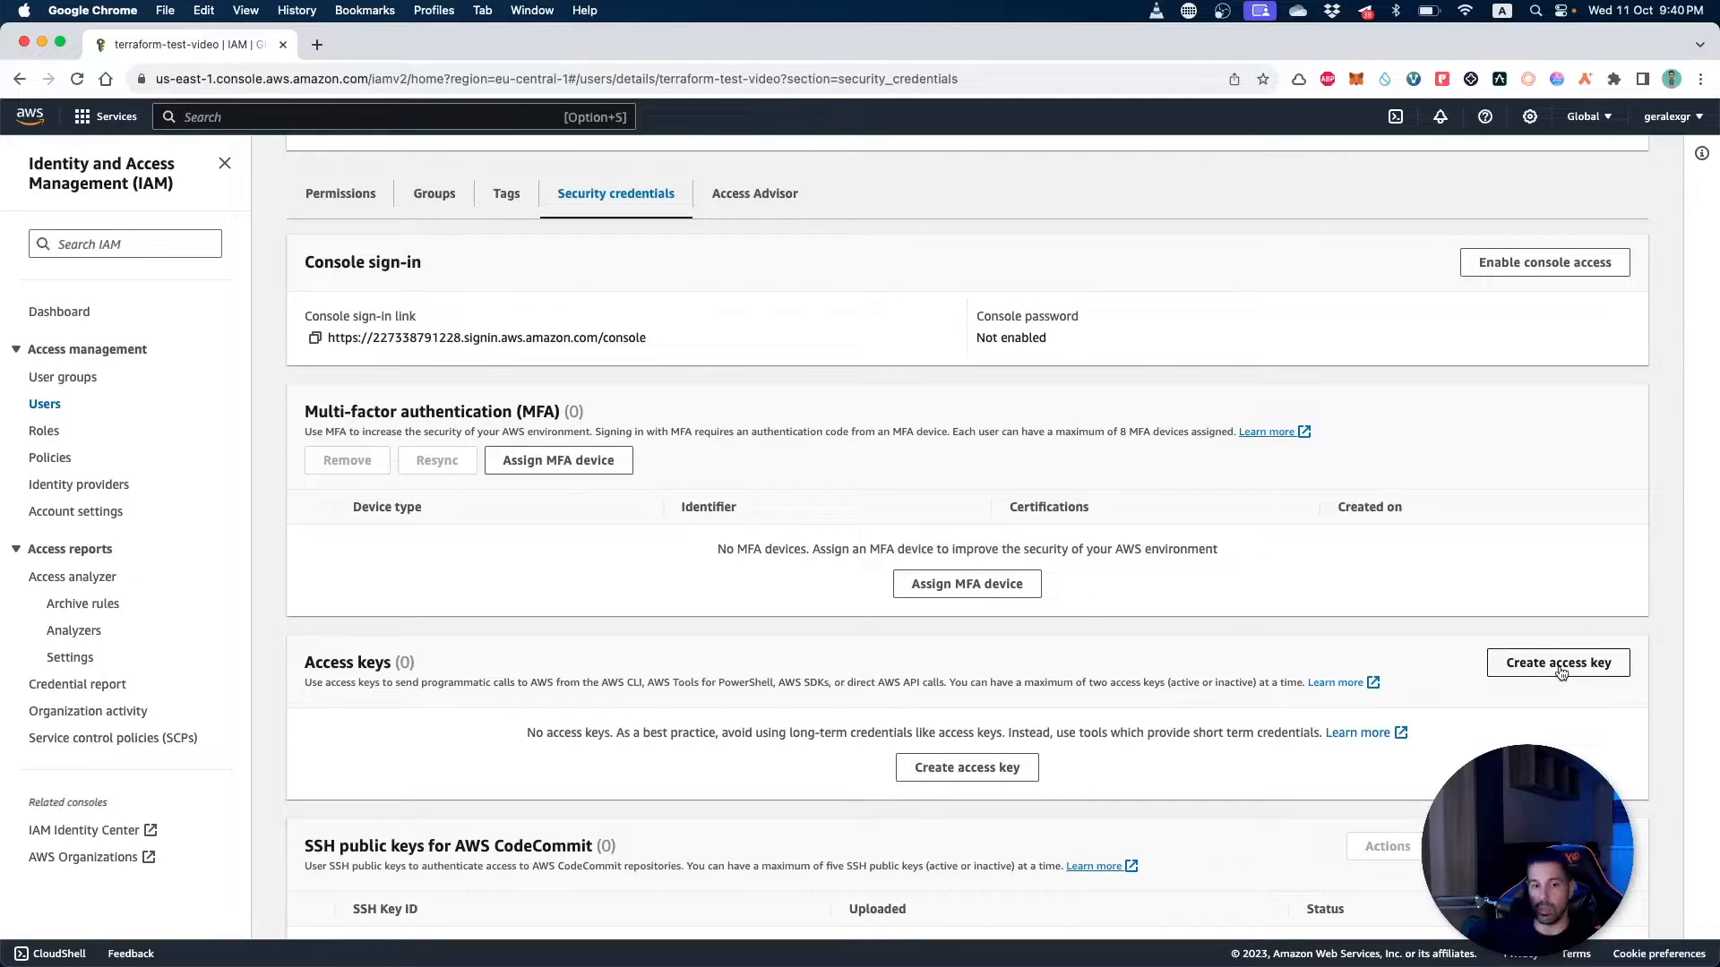
{"action": "left_click", "coordinate": [1559, 663]}
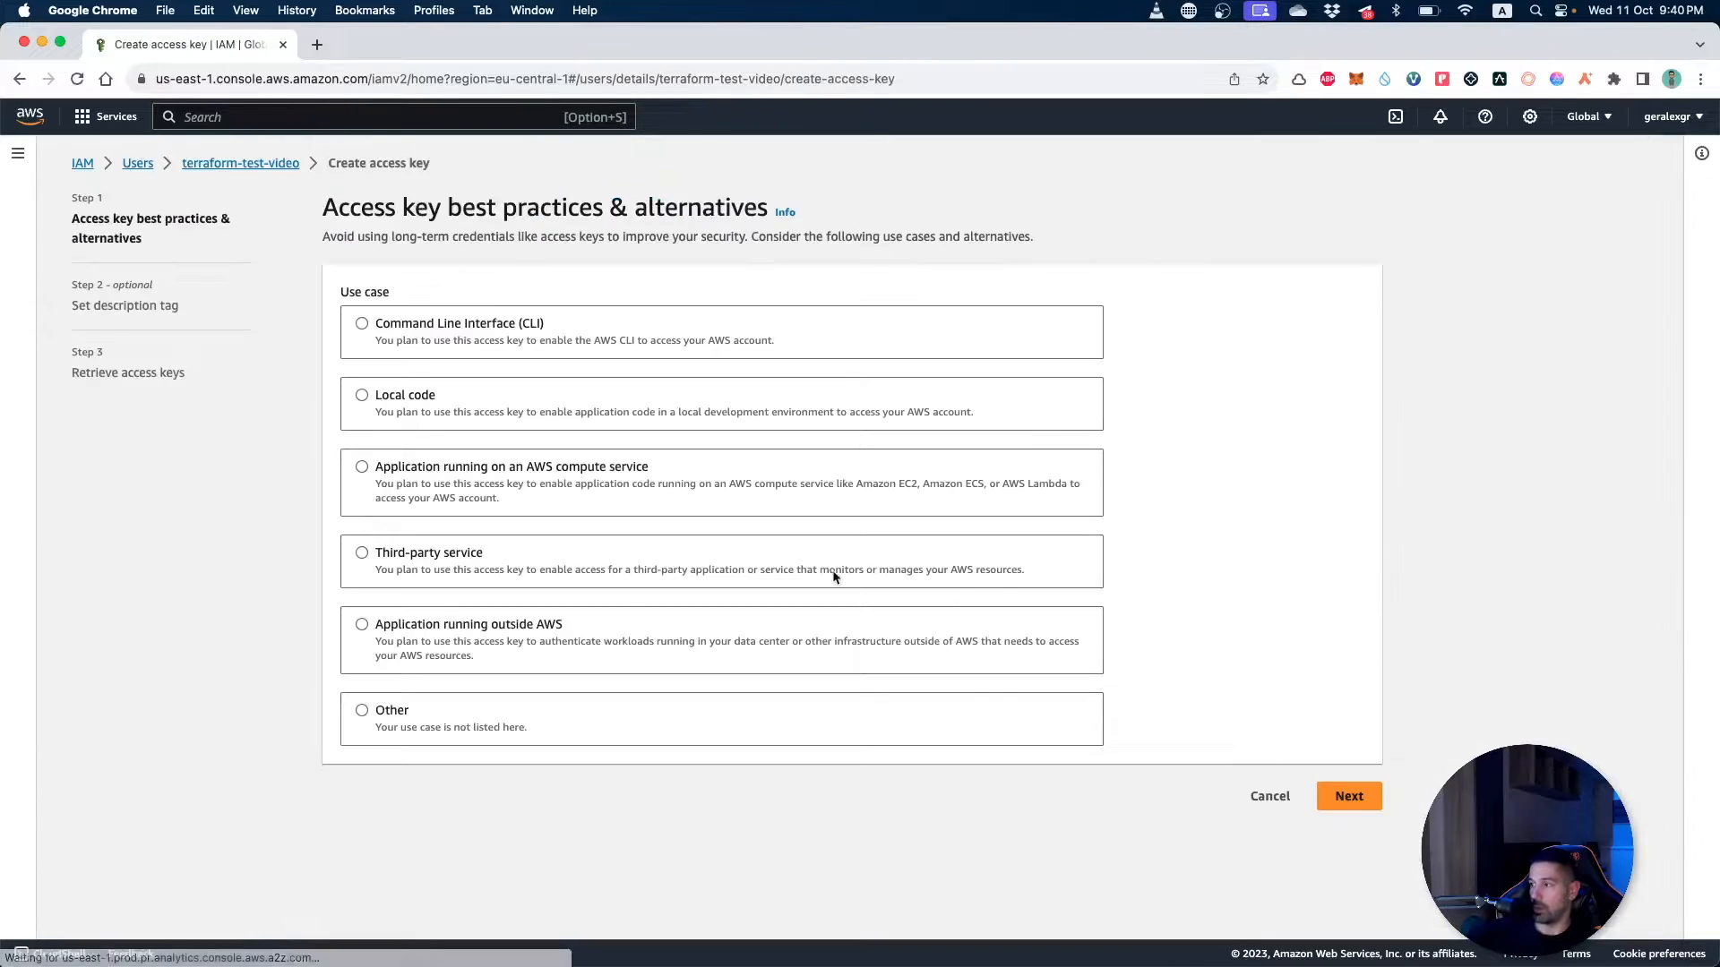
Create a Local code access key described as local terraform deployment.
{"action": "left_click", "coordinate": [443, 407]}
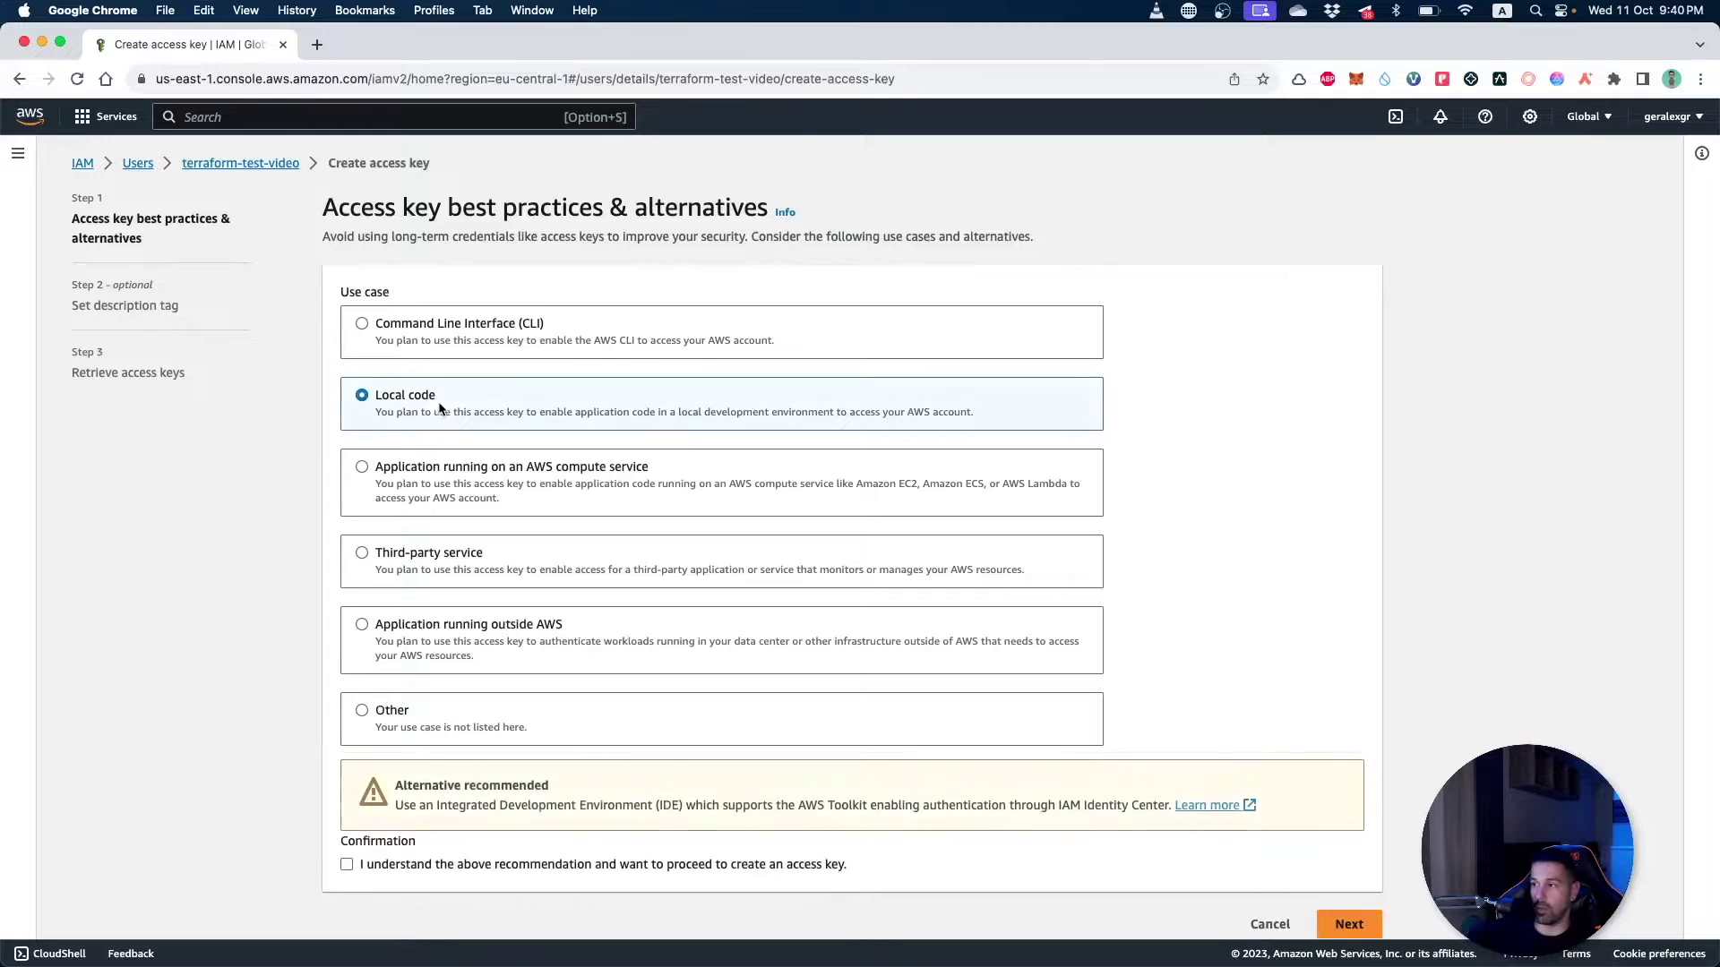
{"action": "left_click", "coordinate": [347, 865]}
{"action": "left_click", "coordinate": [1350, 924]}
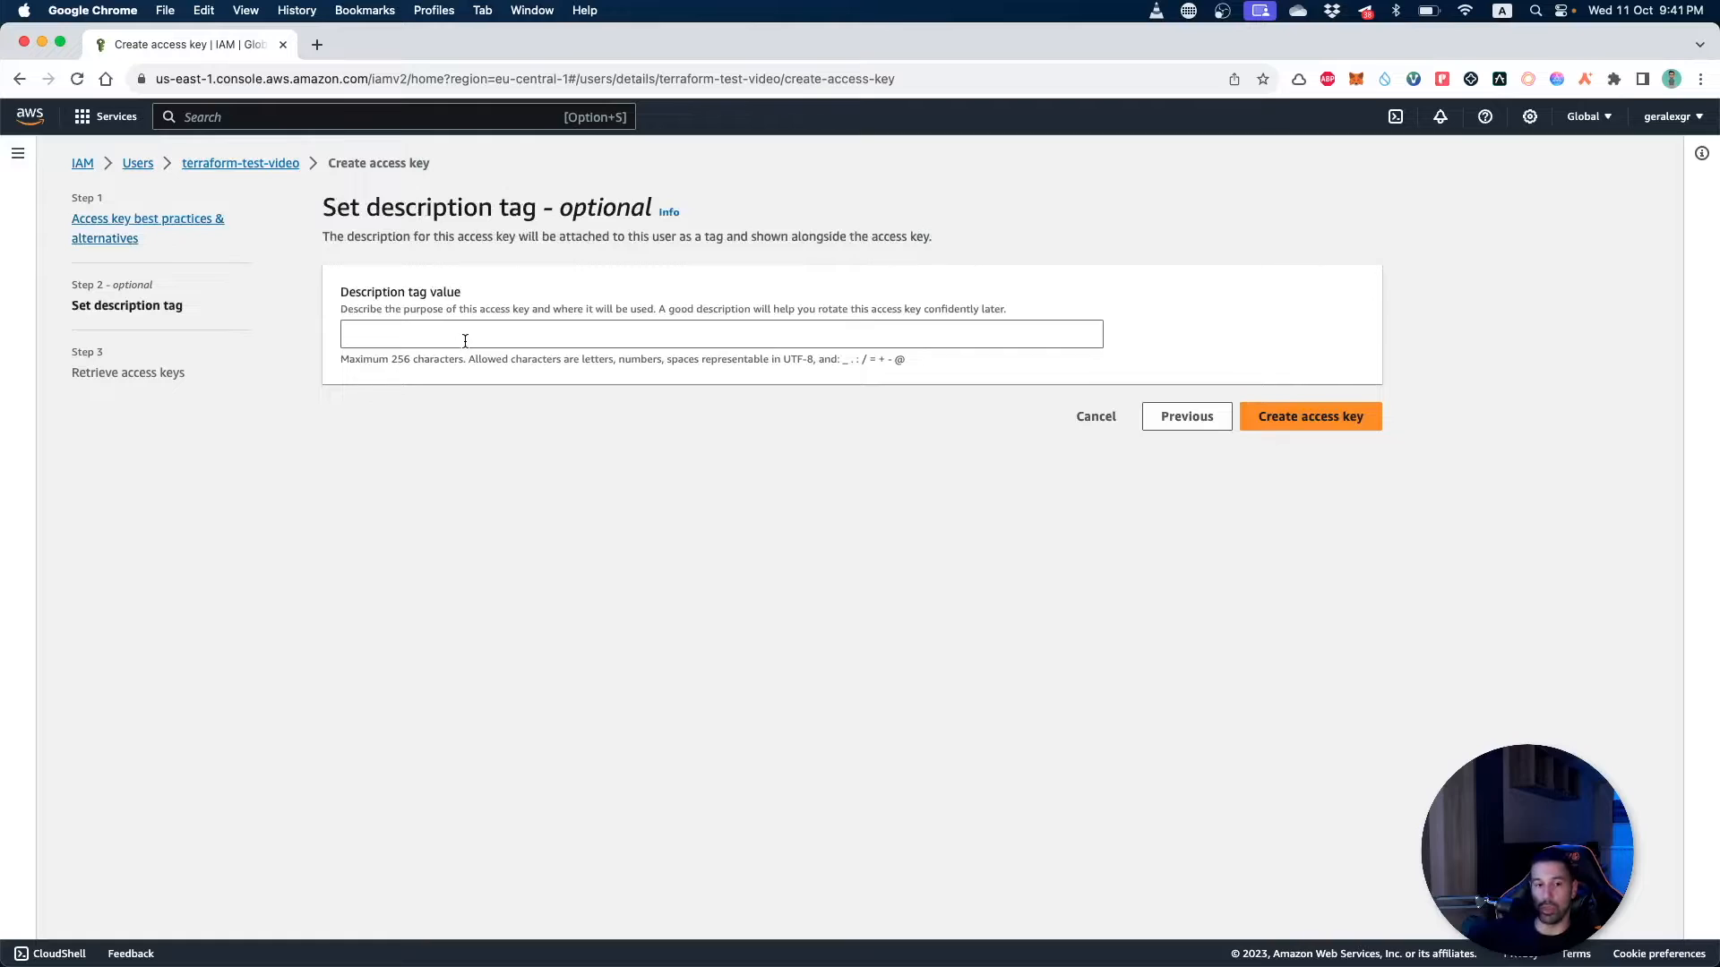
{"action": "left_click", "coordinate": [466, 339]}
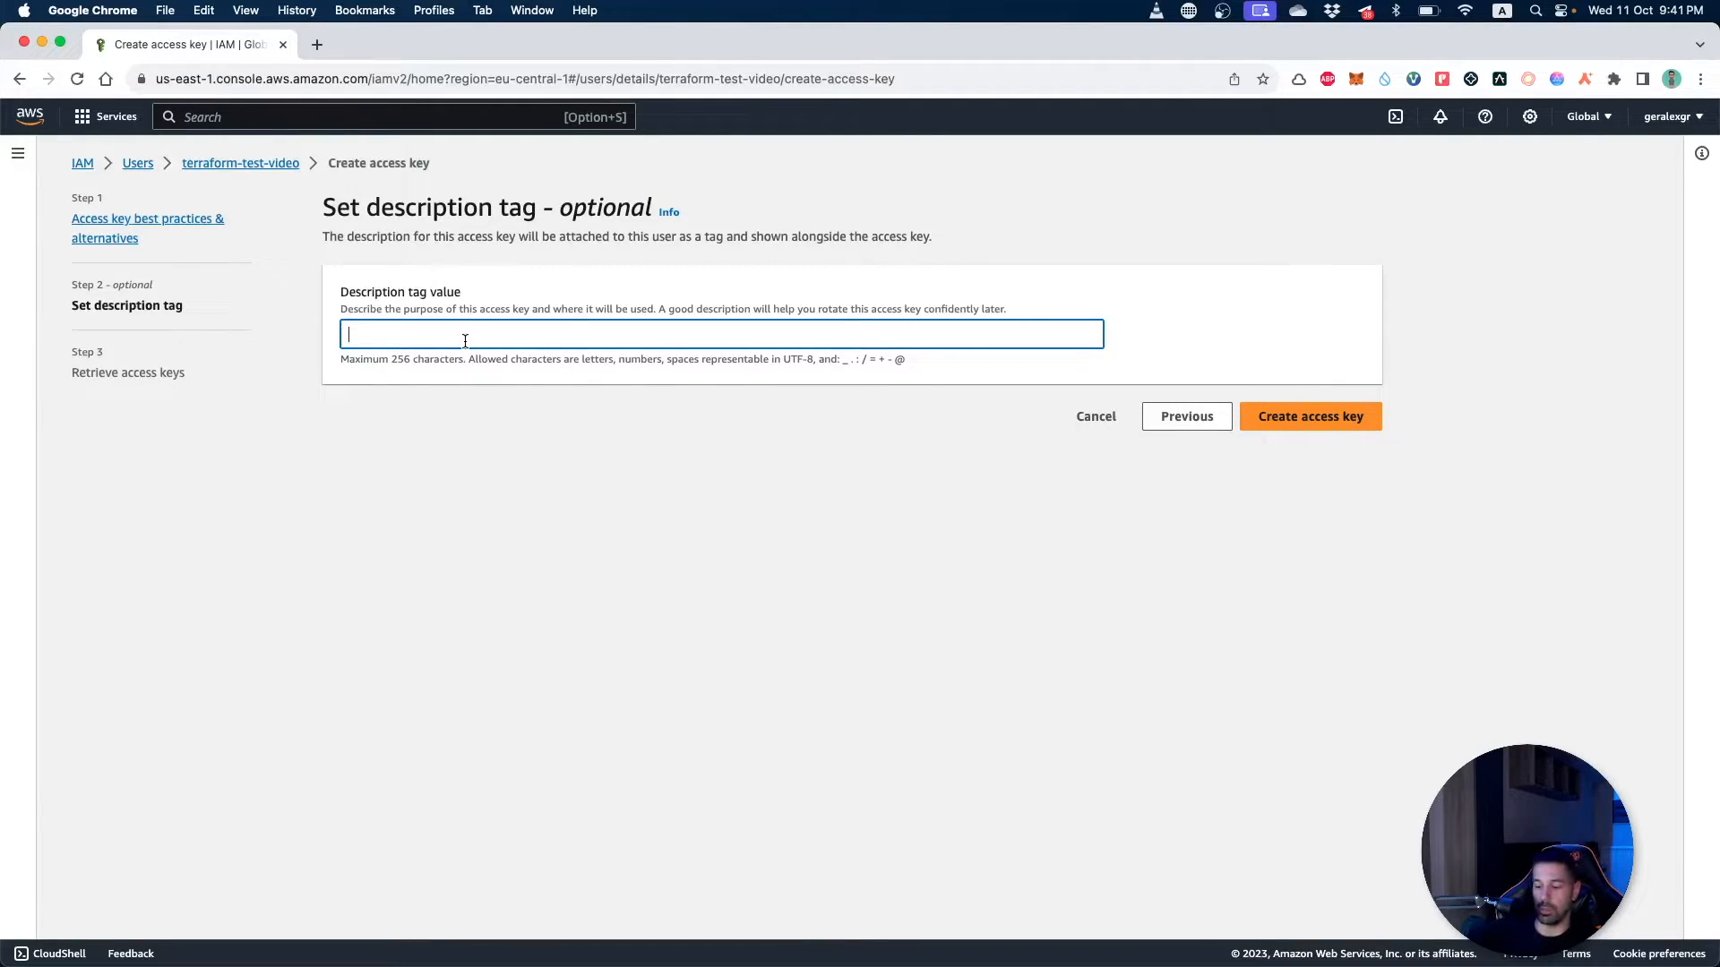
{"action": "type", "text": "local terra"}
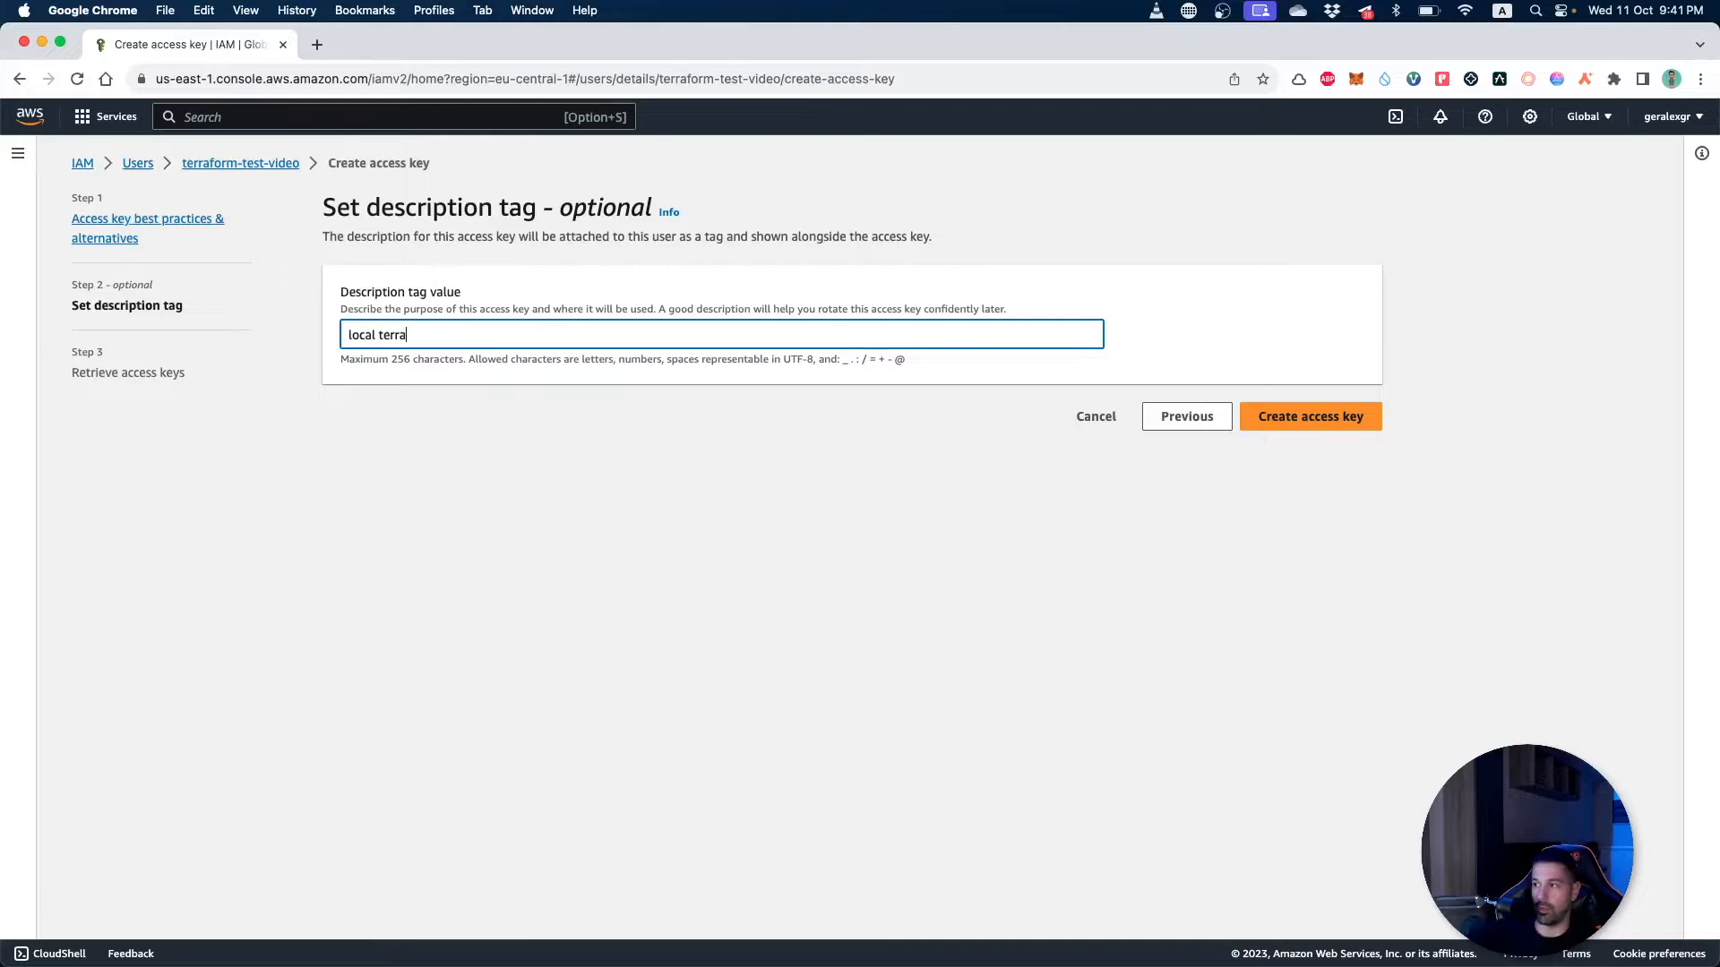
{"action": "type", "text": "fgorm deployment"}
{"action": "left_click", "coordinate": [1311, 416]}
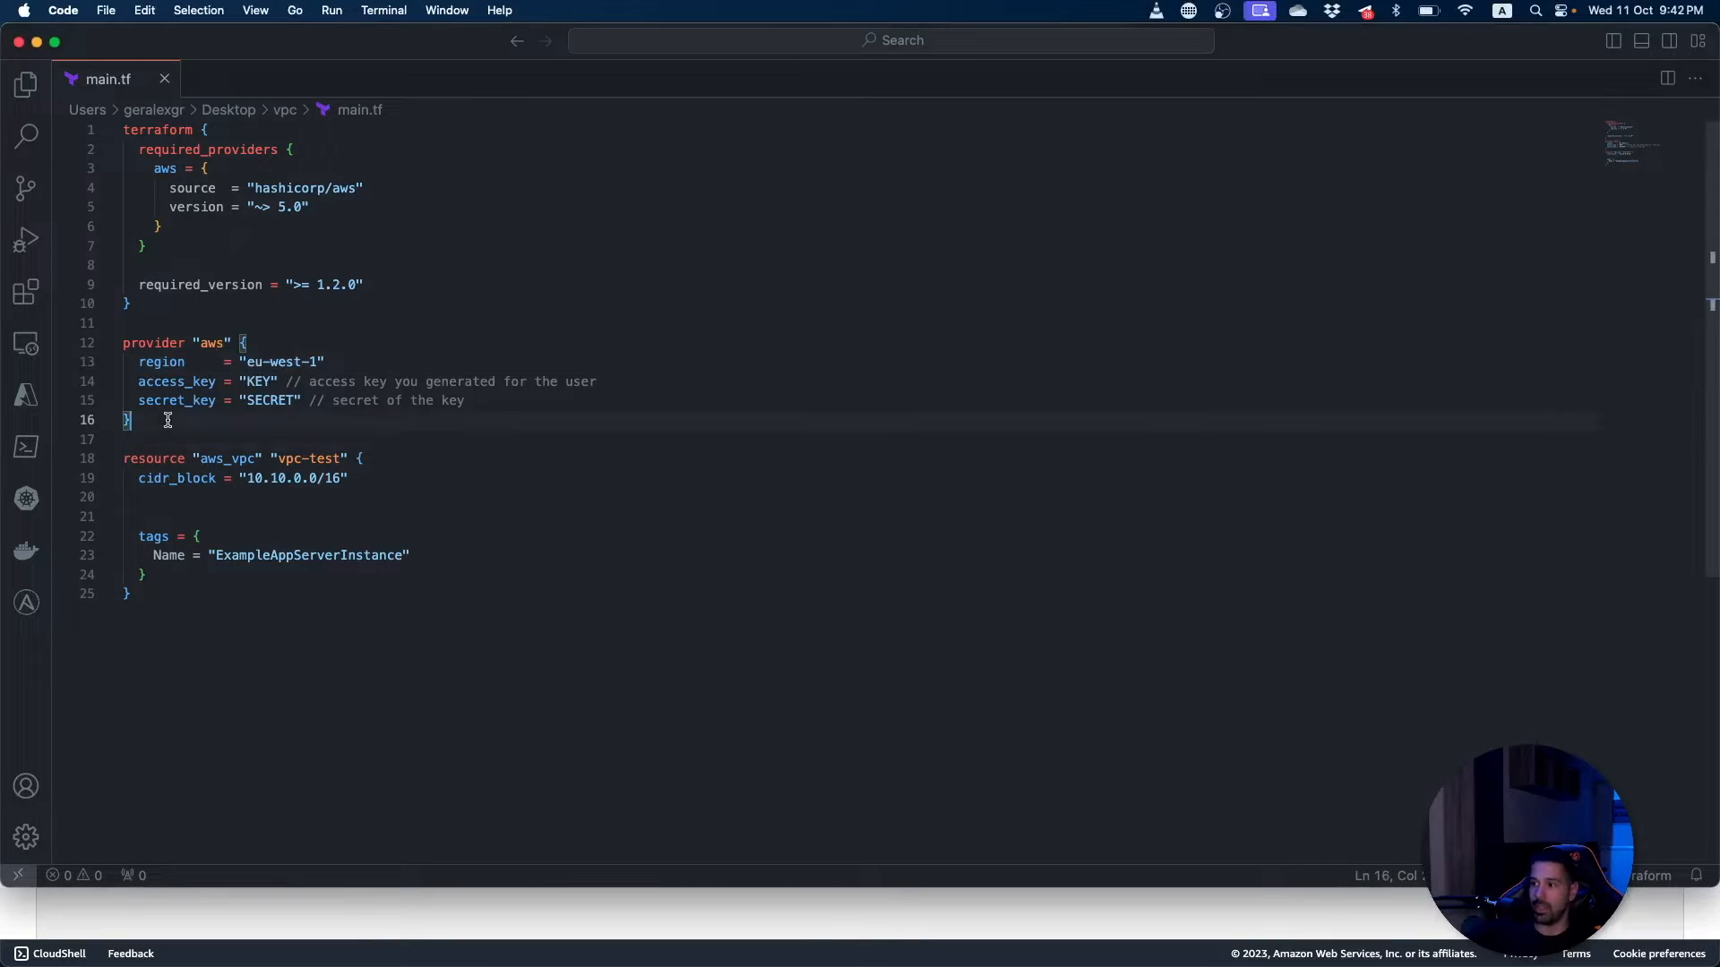
Locate the access_key and secret_key placeholders in main.tf and copy the access key ID from IAM.
{"action": "left_click_drag", "start_coordinate": [133, 419], "coordinate": [87, 345]}
{"action": "double_click", "coordinate": [197, 401]}
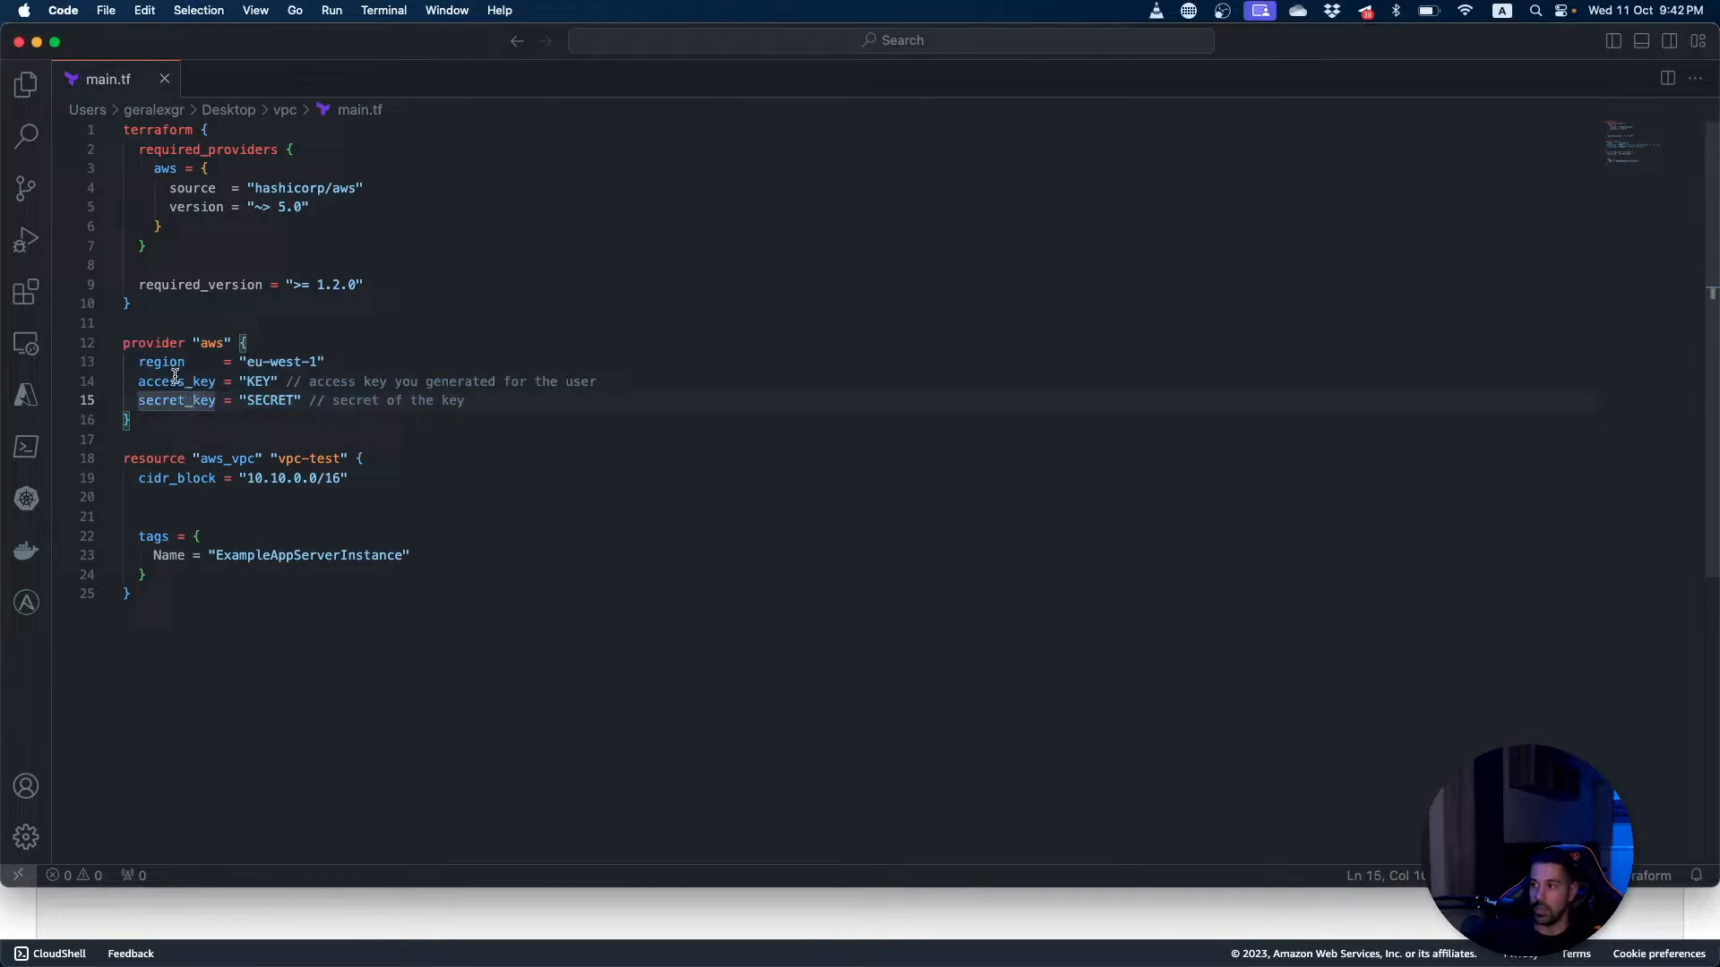
{"action": "double_click", "coordinate": [181, 380]}
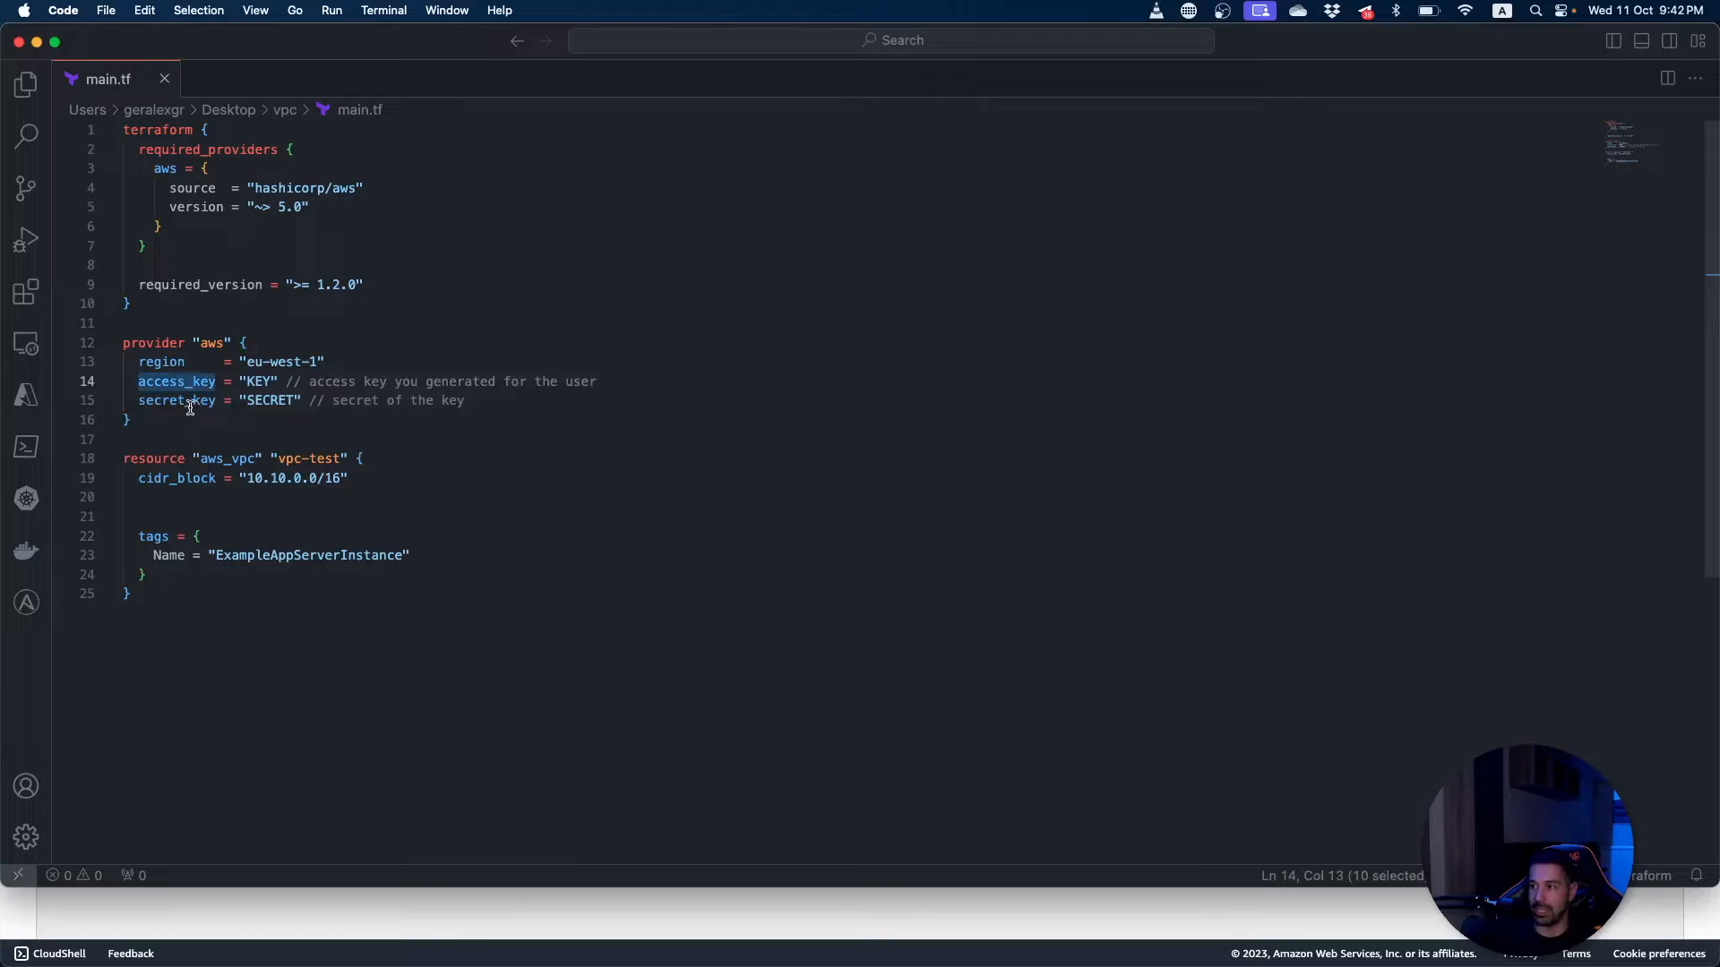
{"action": "double_click", "coordinate": [188, 400]}
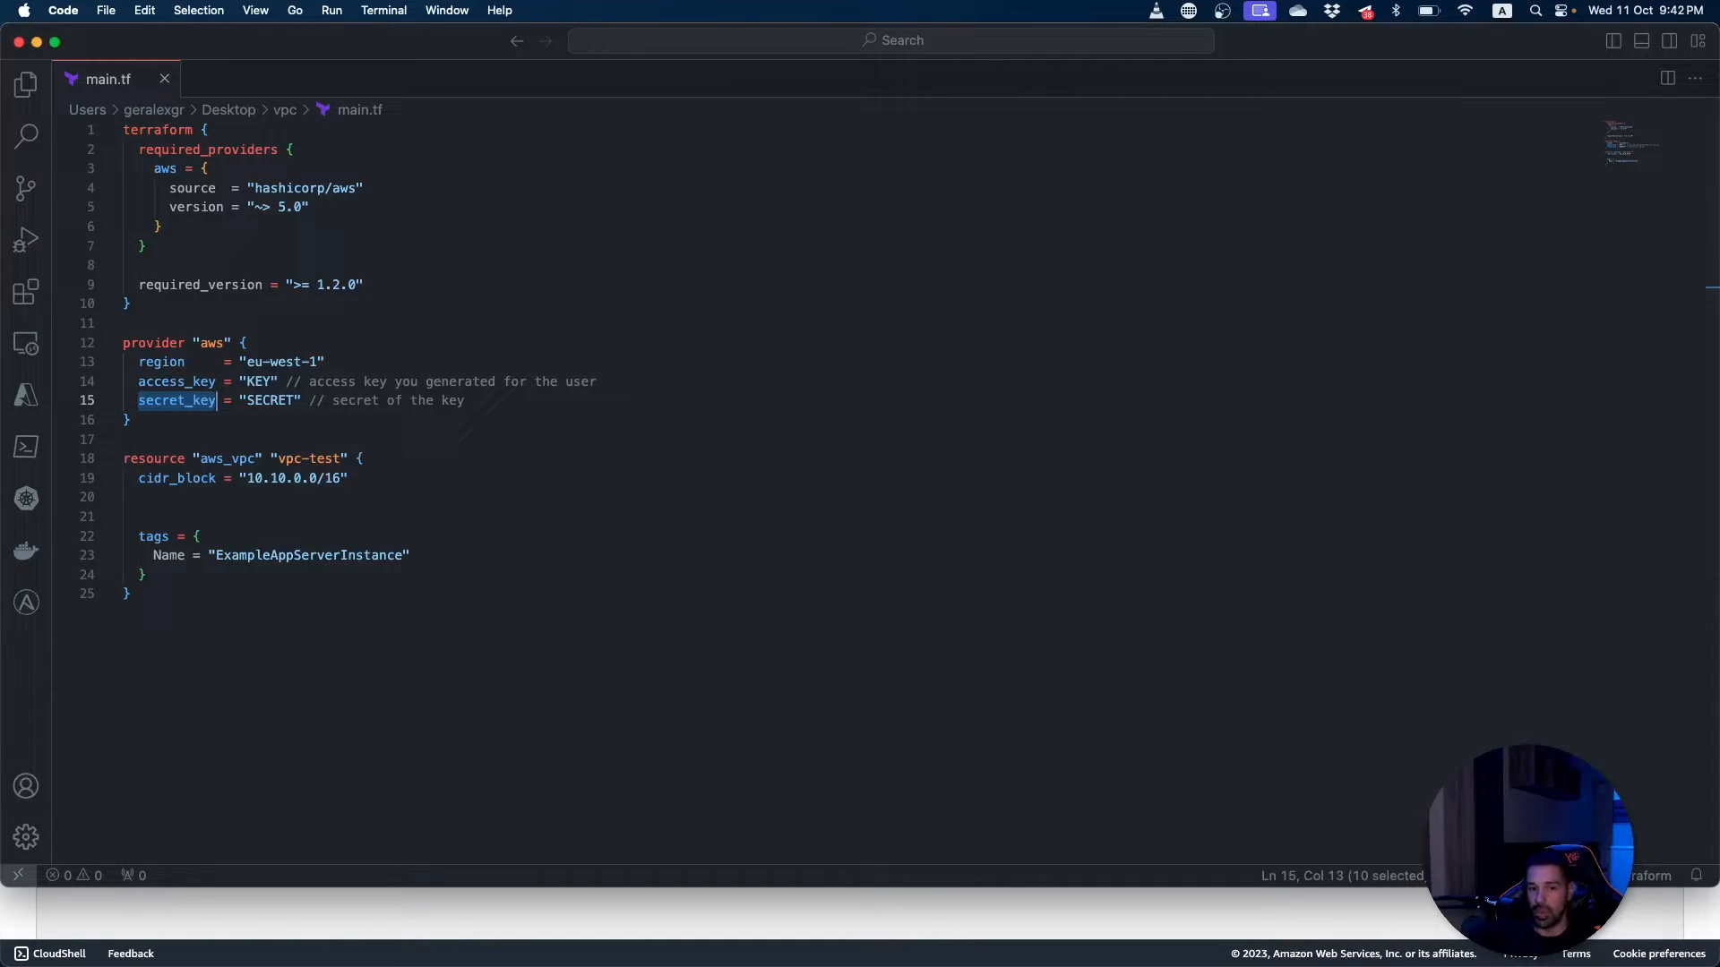
{"action": "key", "text": "super+Tab"}
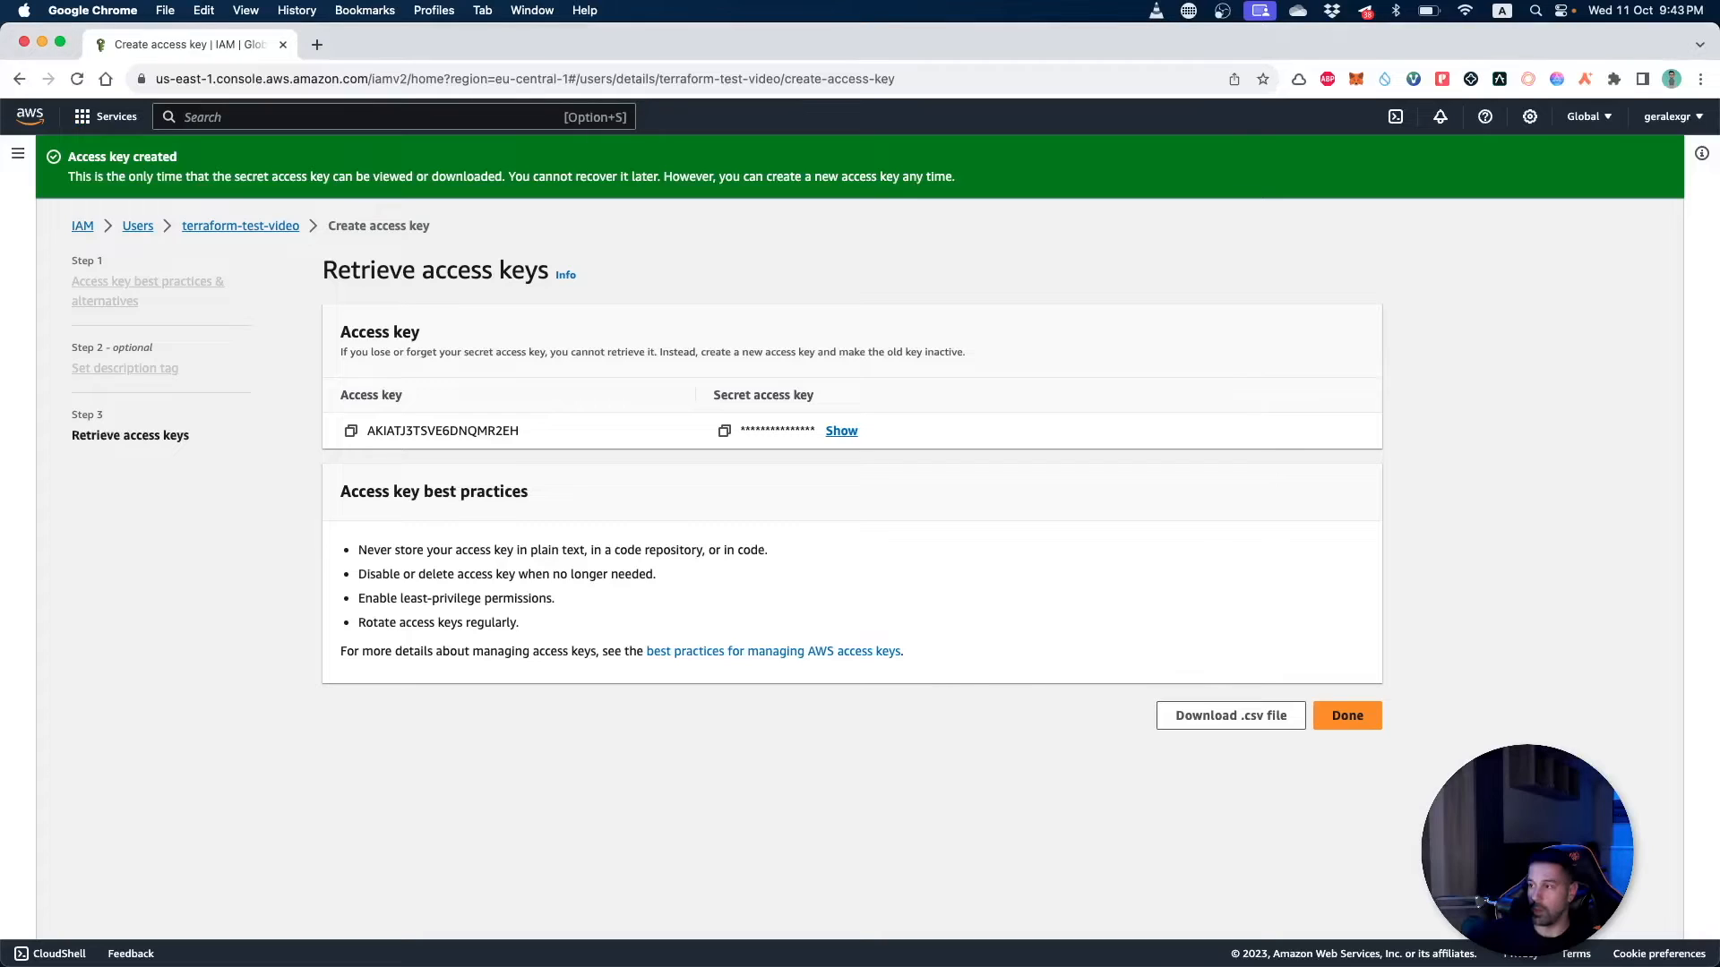
{"action": "double_click", "coordinate": [441, 430]}
{"action": "key", "text": "super+c"}
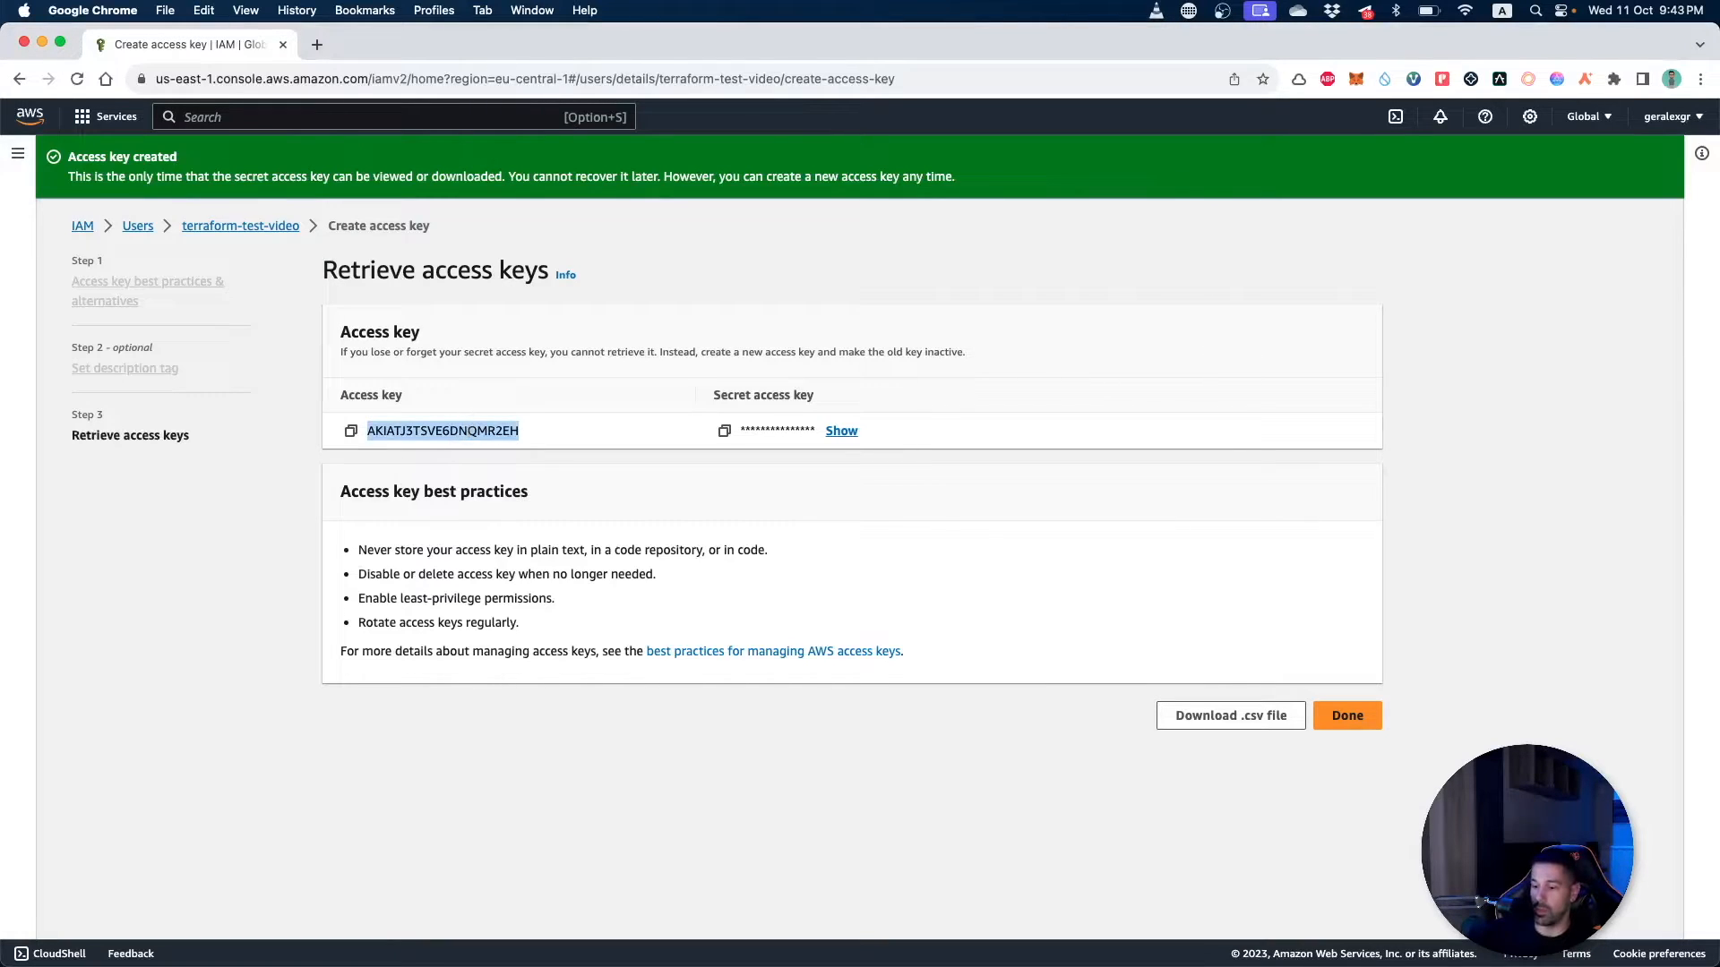
Copy the revealed secret access key, paste it over the SECRET placeholder in main.tf, and save.
{"action": "left_click", "coordinate": [841, 430]}
{"action": "double_click", "coordinate": [807, 430]}
{"action": "key", "text": "super+Tab"}
{"action": "left_click", "coordinate": [306, 381]}
{"action": "double_click", "coordinate": [269, 400]}
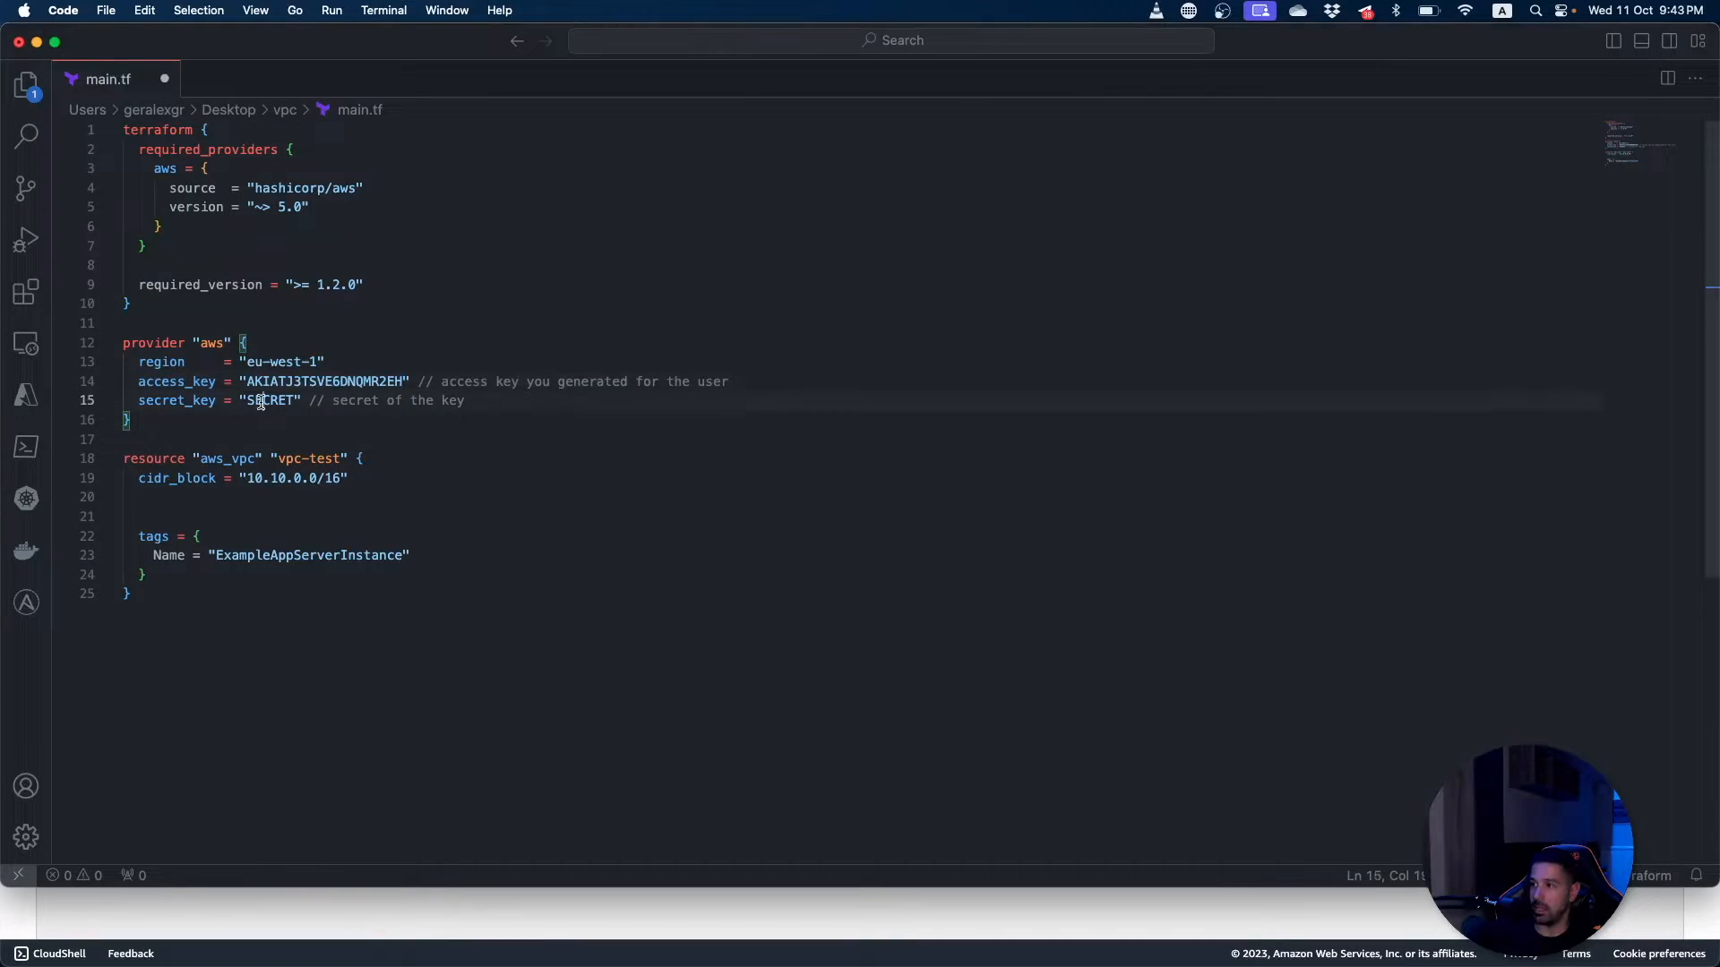
{"action": "key", "text": "super+v"}
{"action": "key", "text": "super+s"}
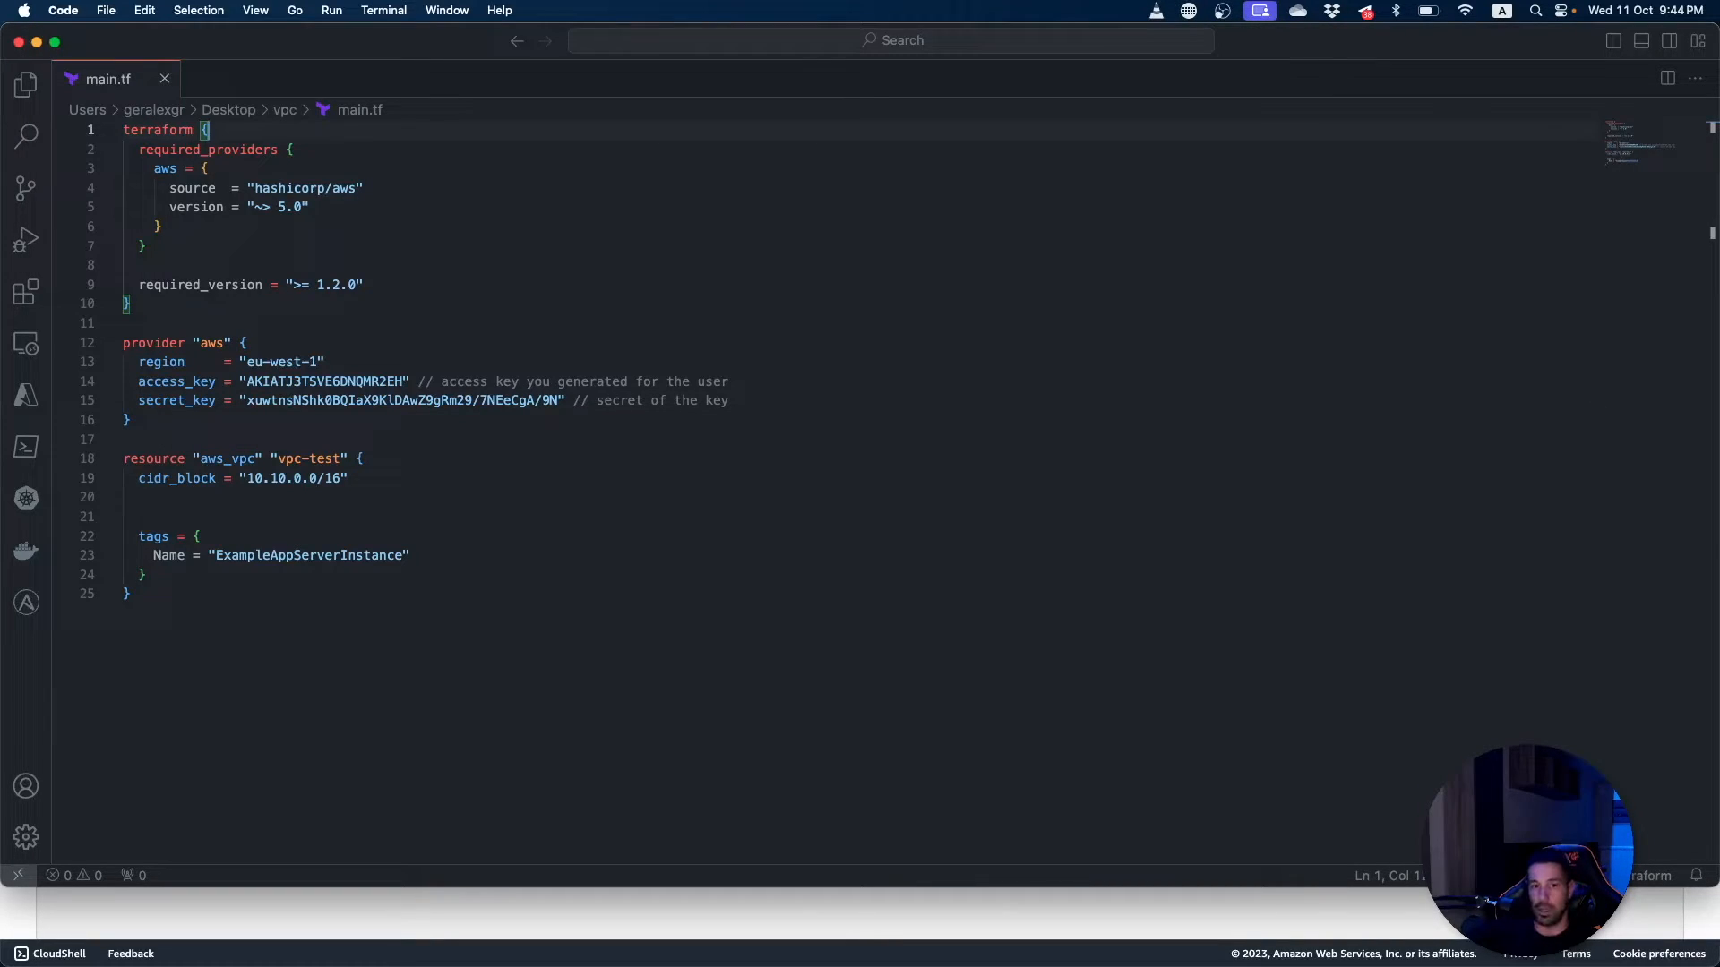
Run terraform init in the vpc folder, installing the hashicorp/aws provider successfully.
{"action": "key", "text": "super+Tab"}
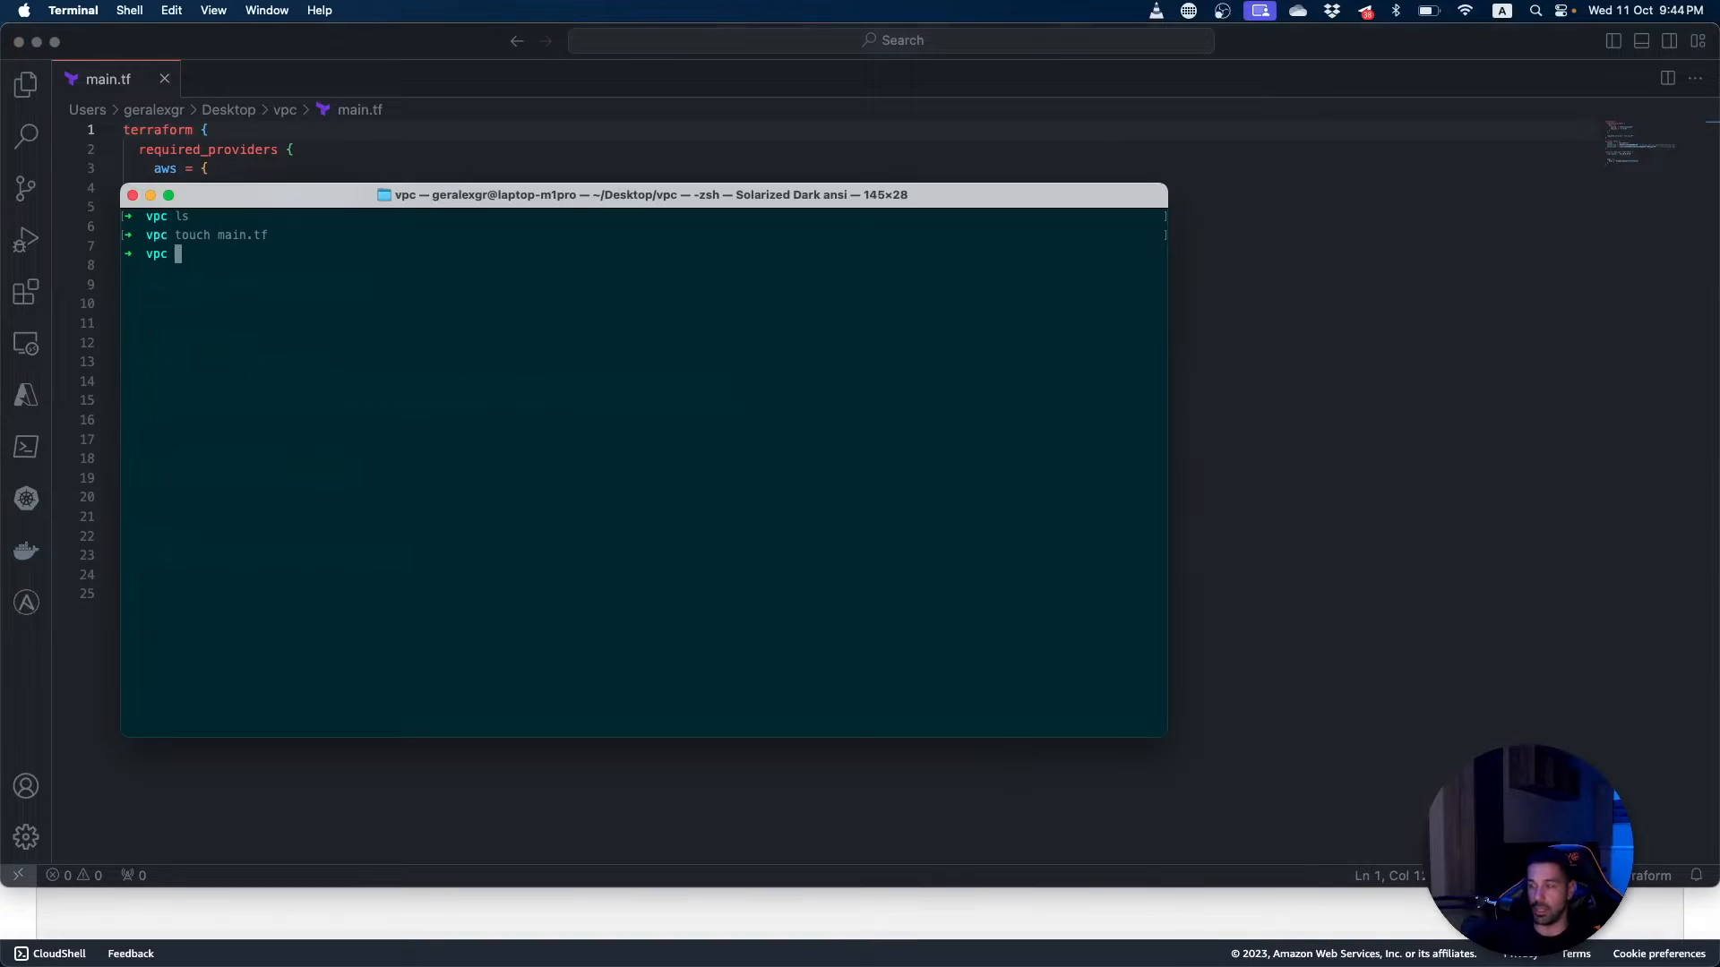
{"action": "type", "text": "terraform init"}
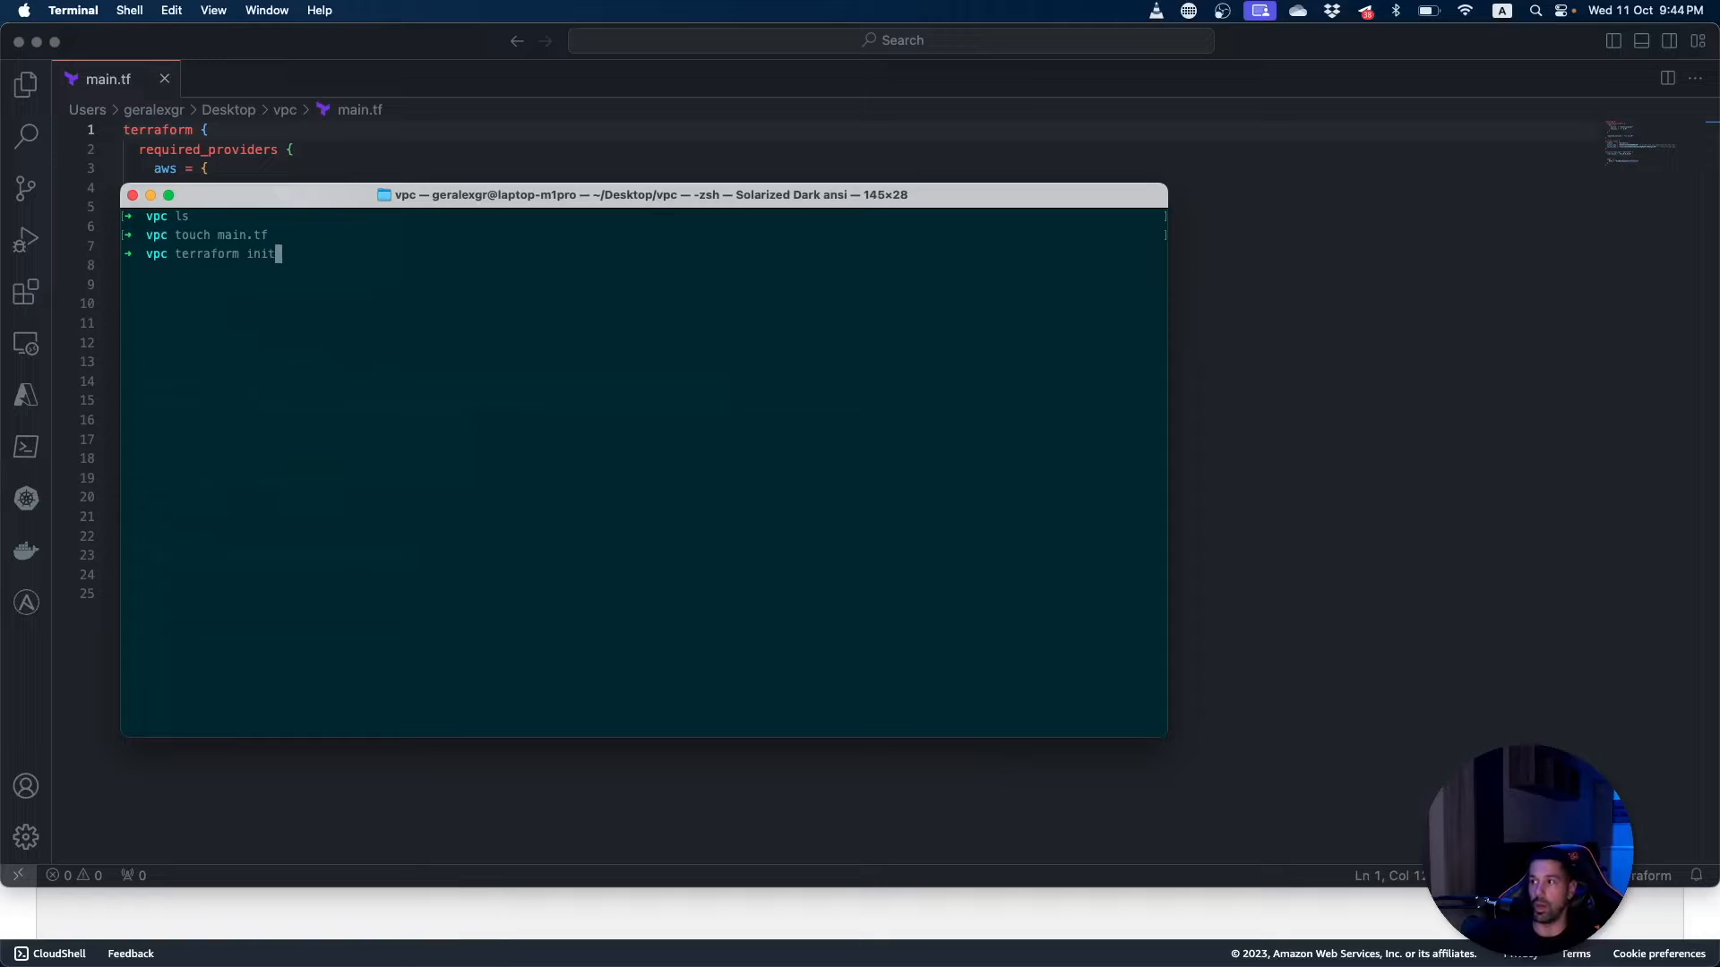
{"action": "key", "text": "Return"}
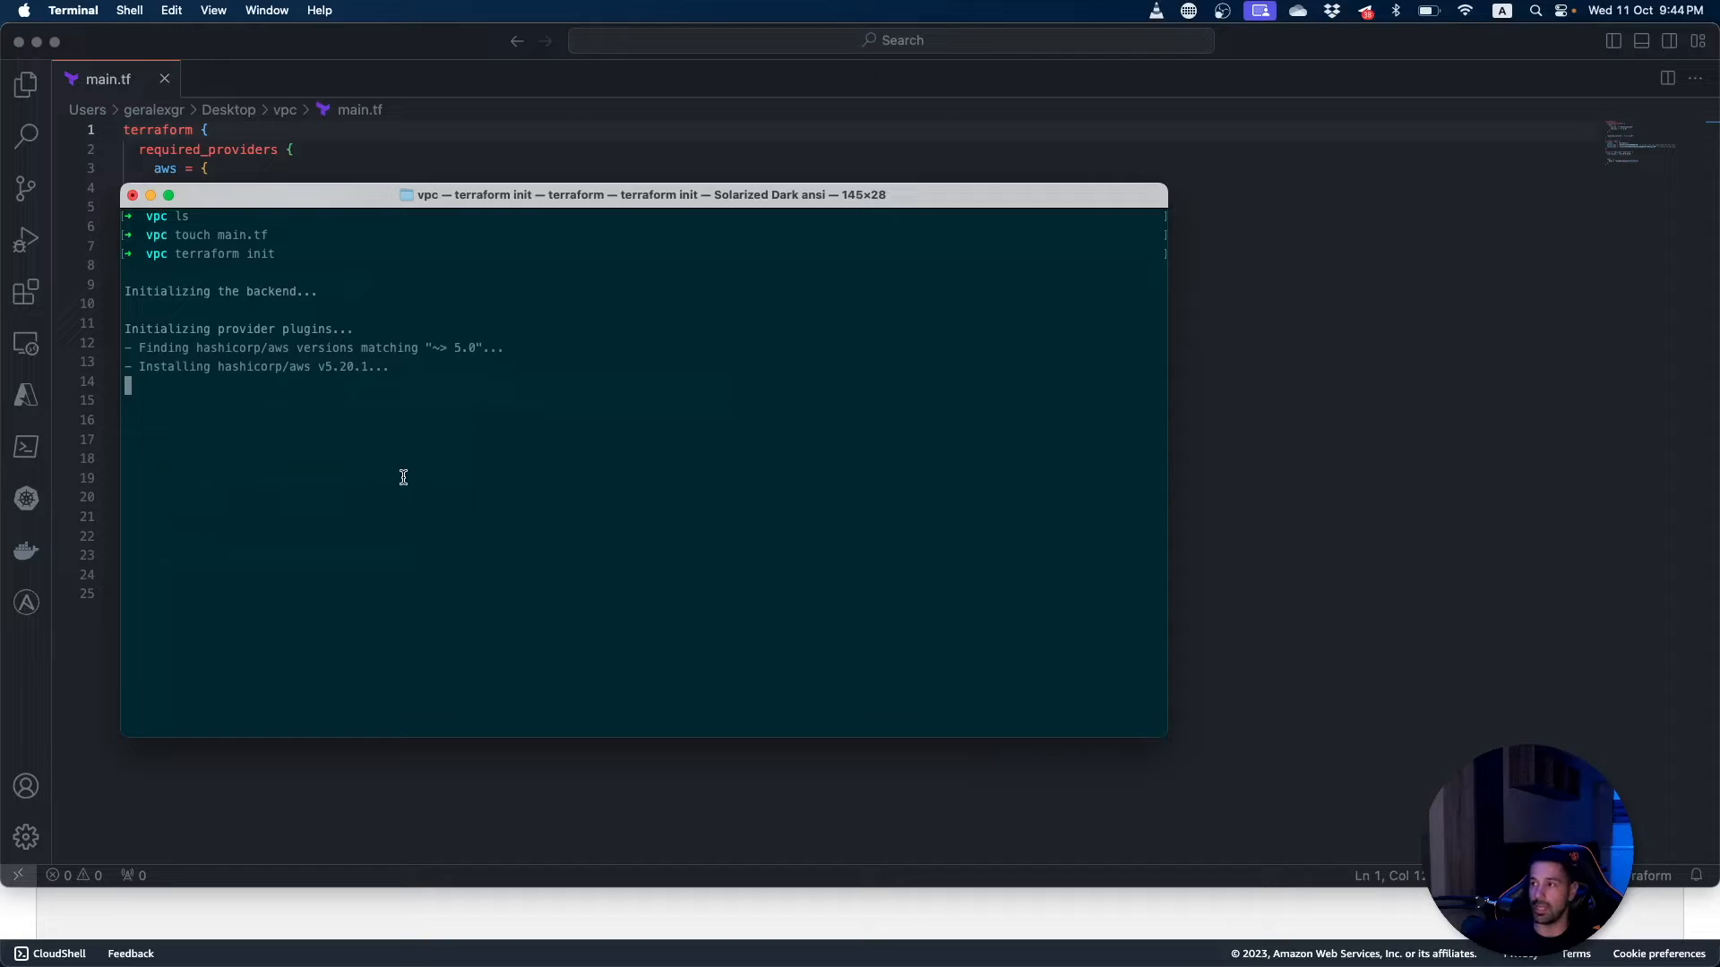
{"action": "left_click", "coordinate": [112, 91]}
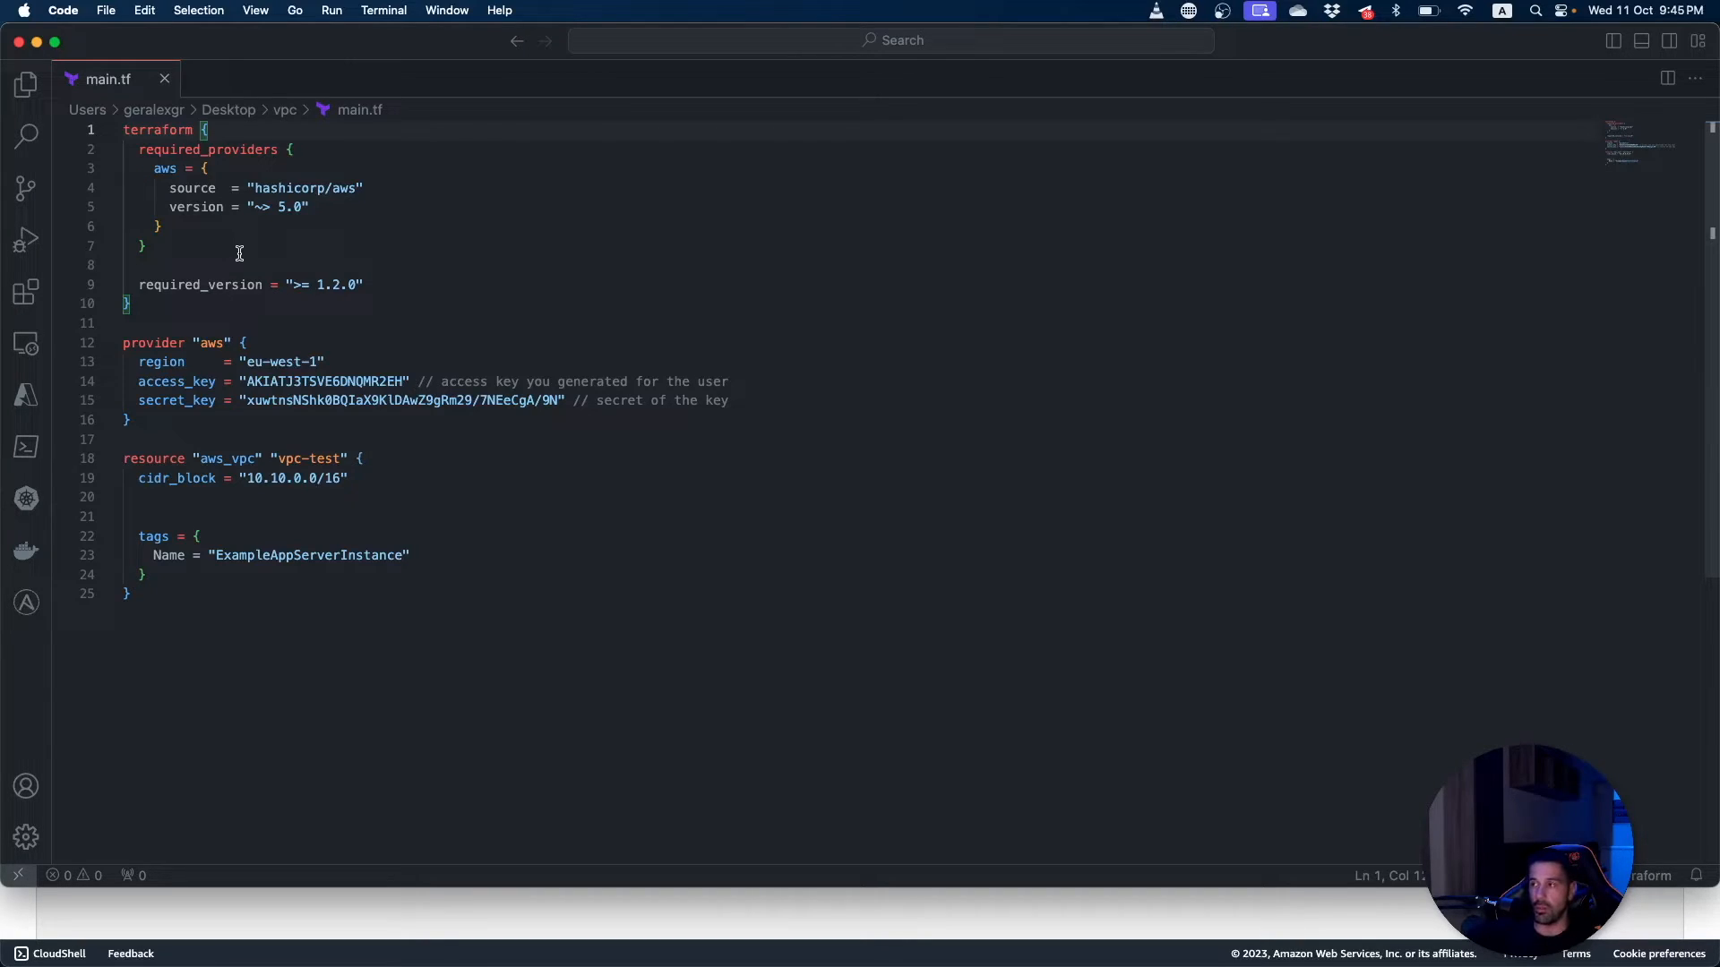
{"action": "key", "text": "super+Tab"}
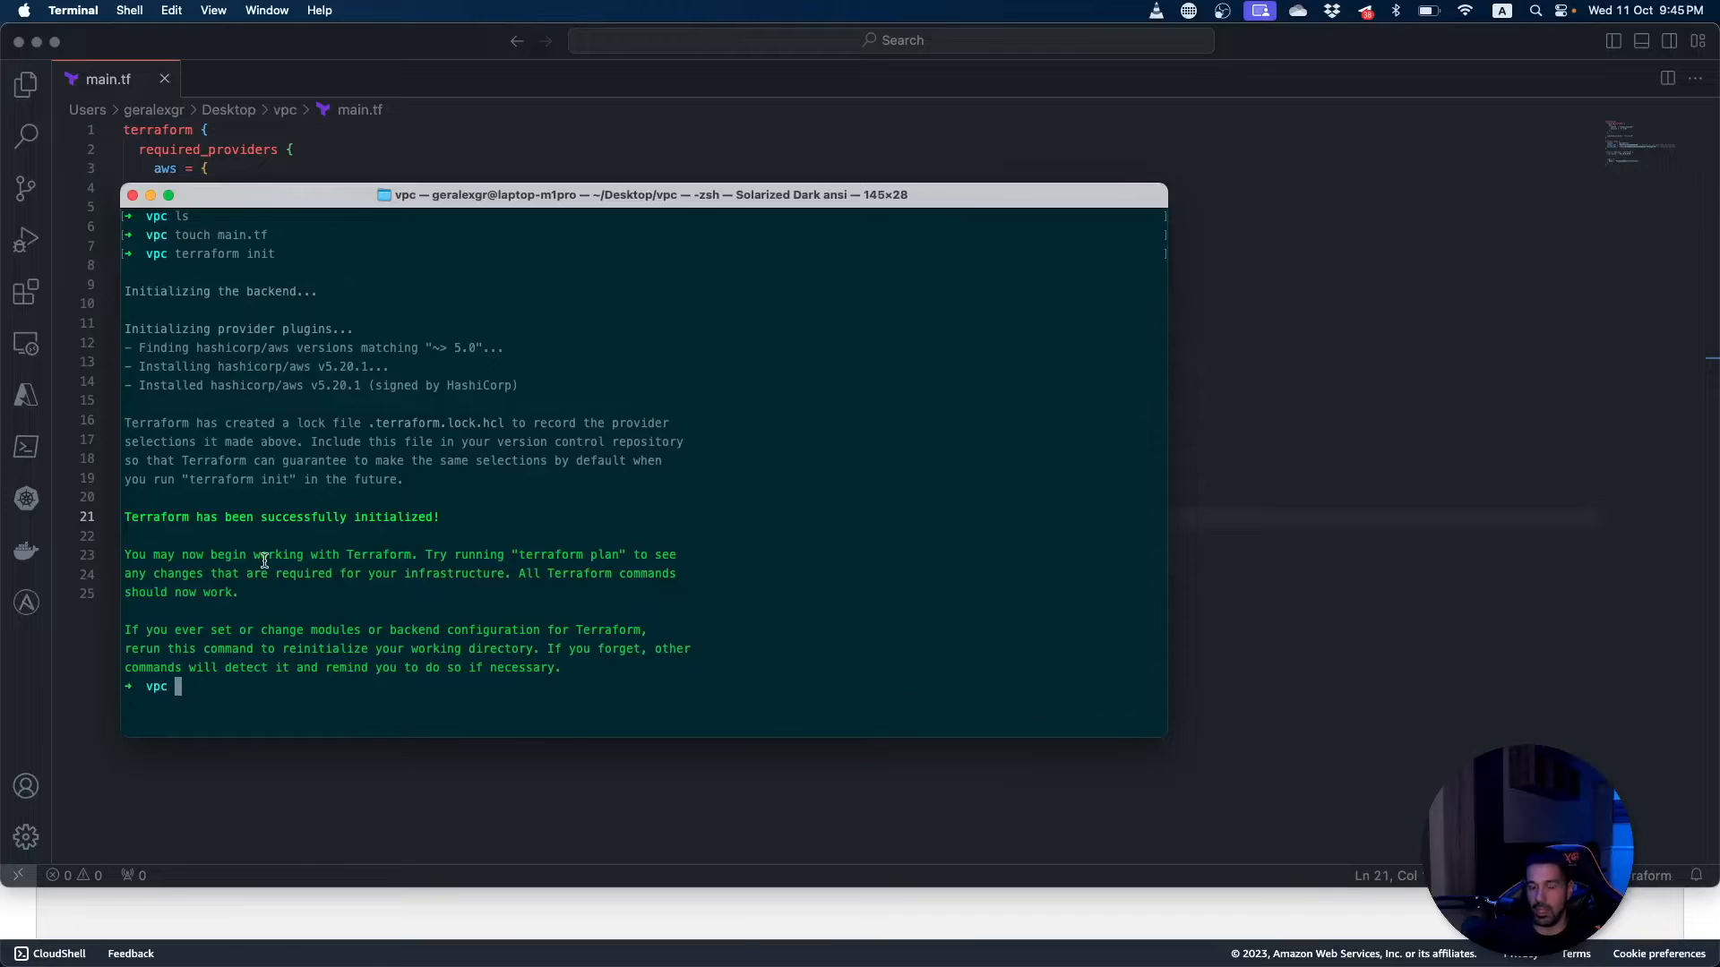
{"action": "type", "text": "terra"}
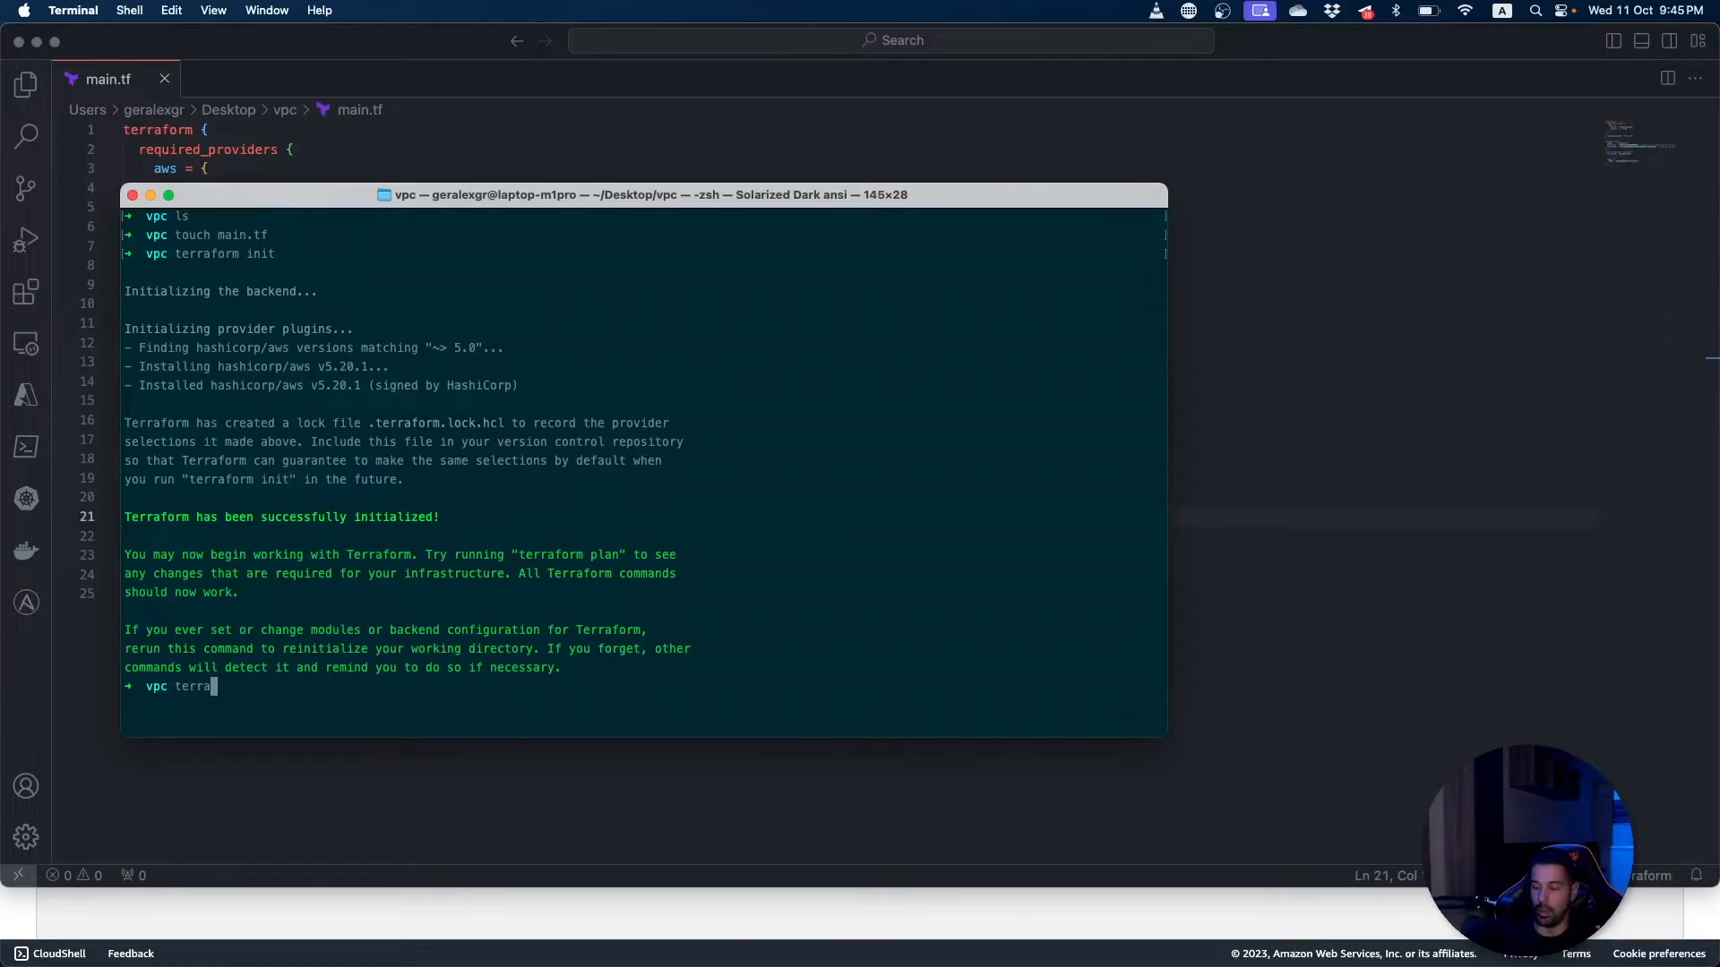
{"action": "type", "text": "form plan"}
Run terraform plan showing one aws_vpc to add with CIDR 10.10.0.0/16.
{"action": "key", "text": "Return"}
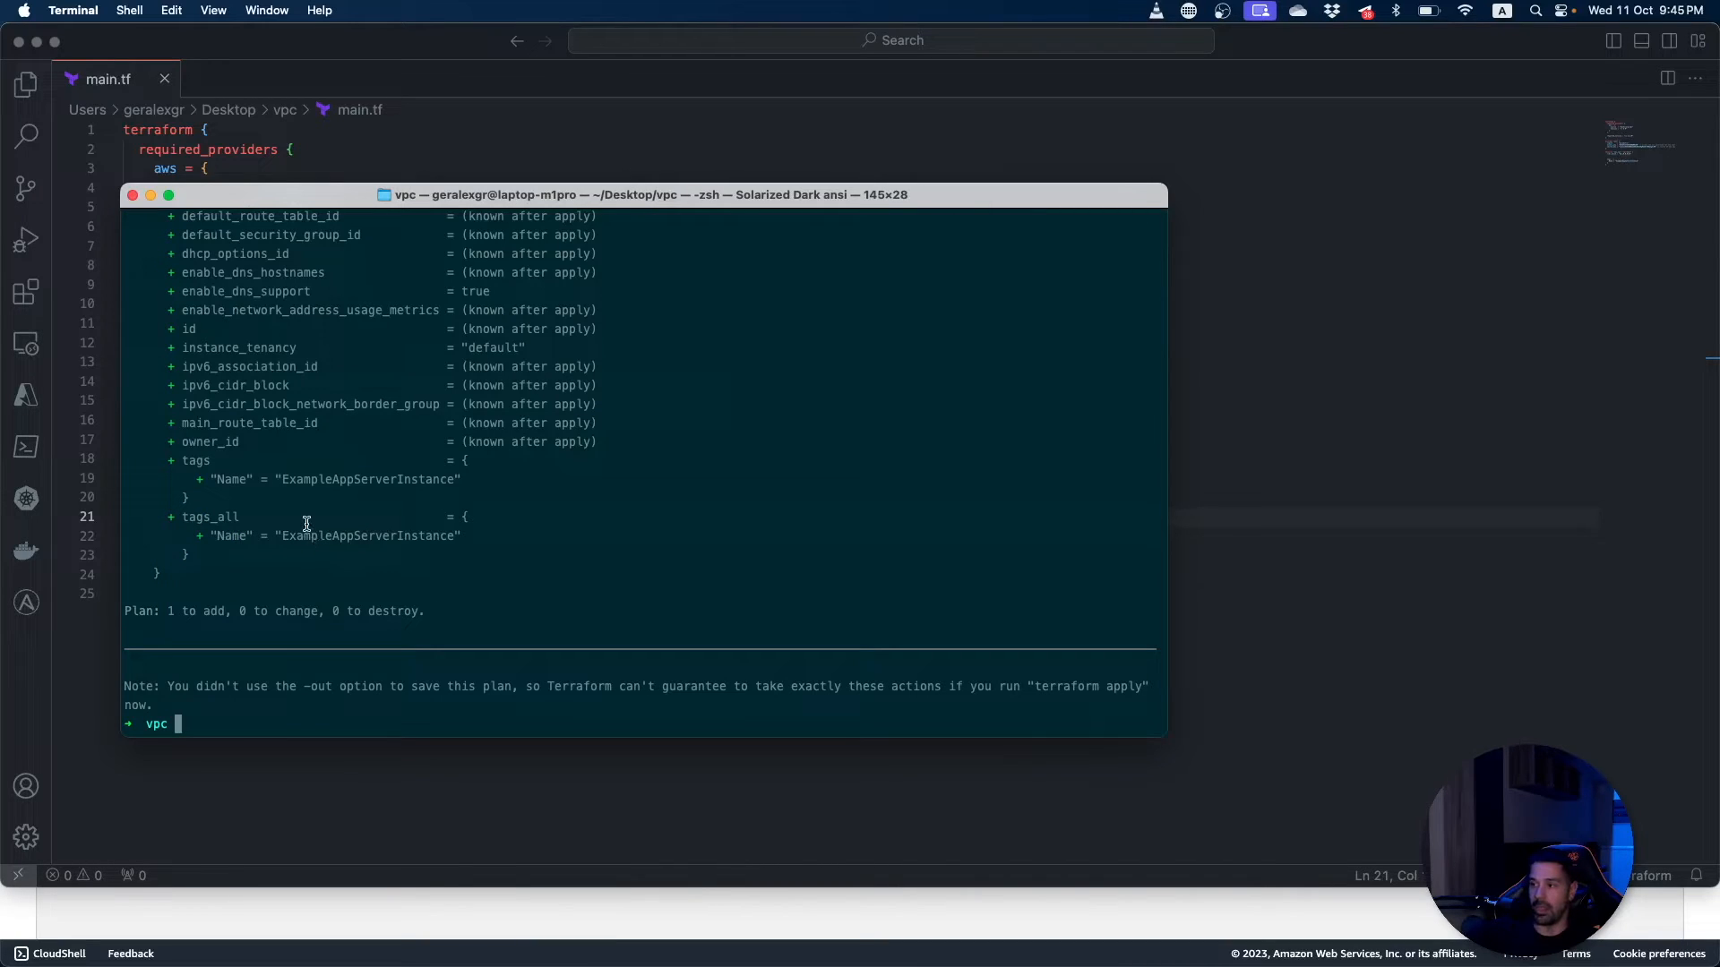
{"action": "scroll", "coordinate": [309, 525], "scroll_direction": "up", "scroll_amount": 3}
{"action": "scroll", "coordinate": [308, 519], "scroll_direction": "up", "scroll_amount": 2}
{"action": "scroll", "coordinate": [310, 521], "scroll_direction": "up", "scroll_amount": 3}
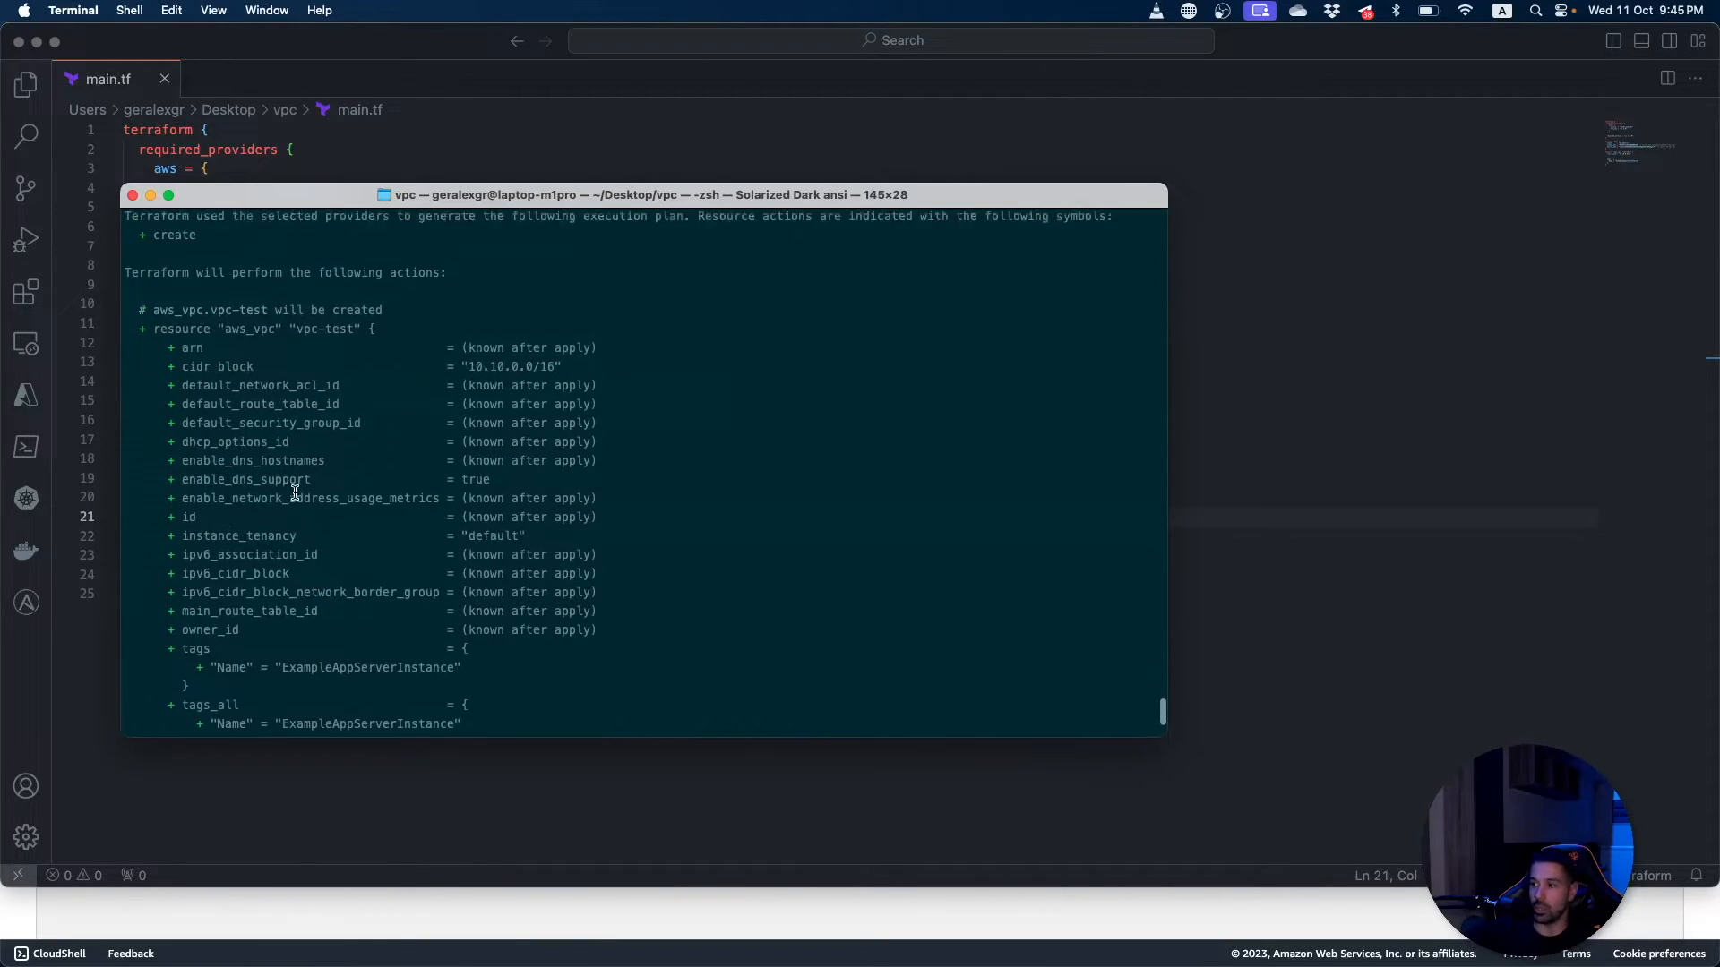
{"action": "scroll", "coordinate": [303, 504], "scroll_direction": "up", "scroll_amount": 3}
{"action": "scroll", "coordinate": [299, 497], "scroll_direction": "up", "scroll_amount": 2}
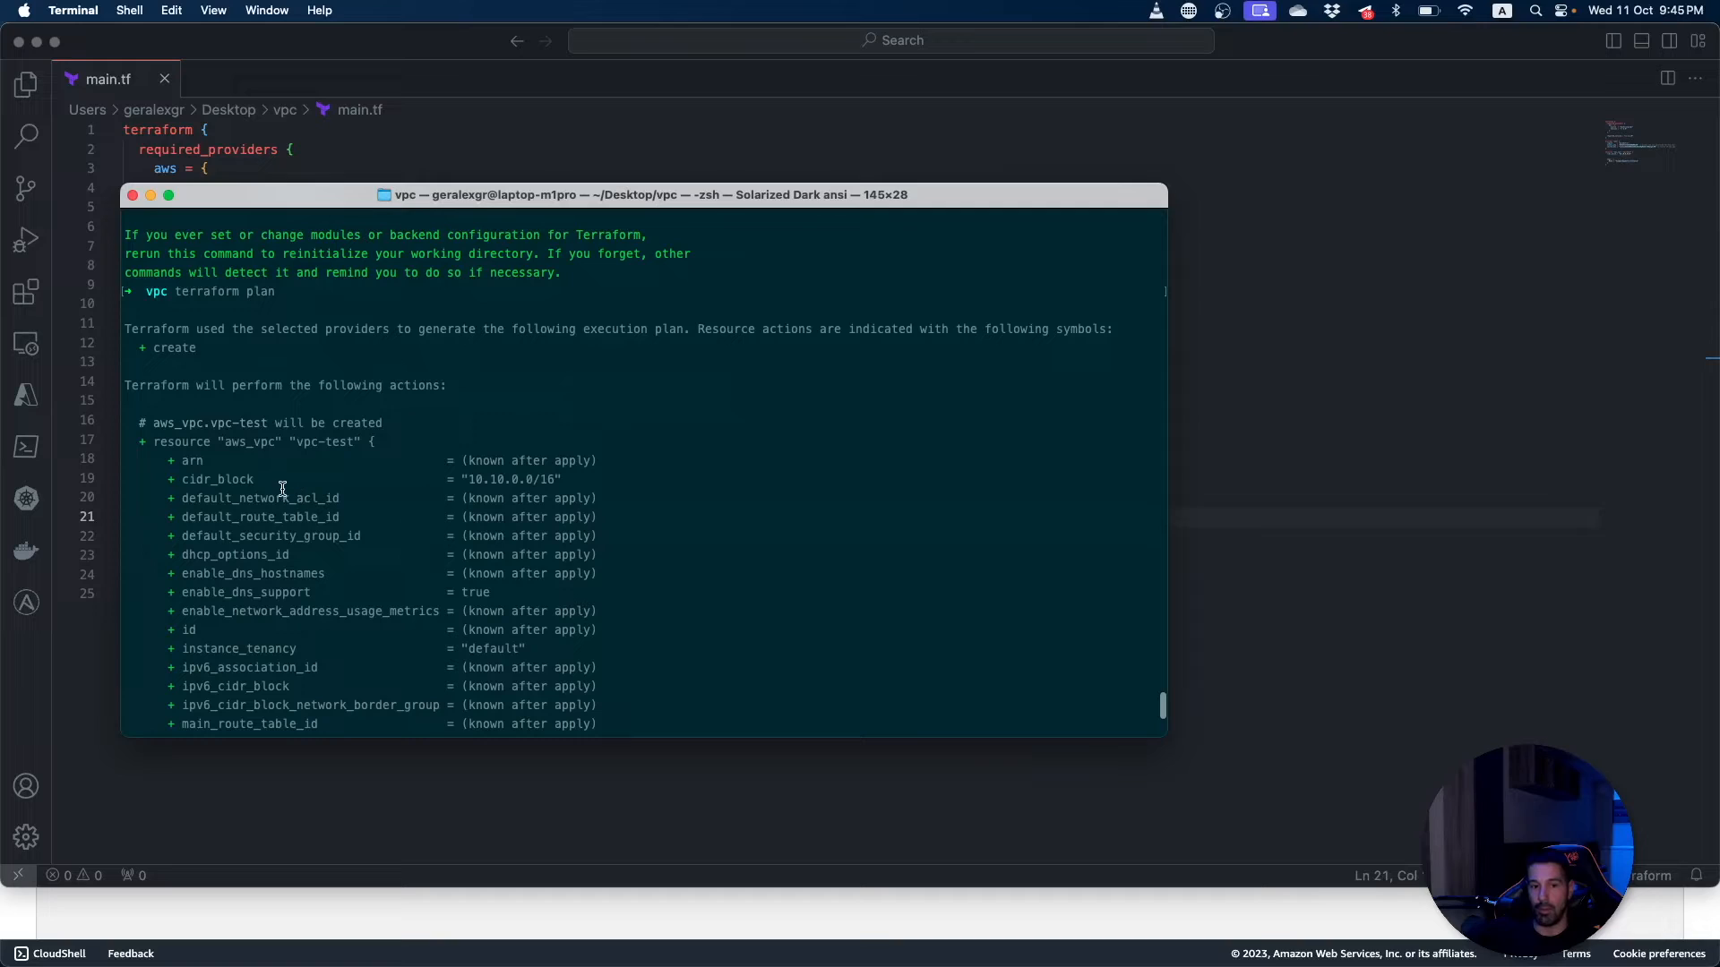
{"action": "scroll", "coordinate": [290, 490], "scroll_direction": "down", "scroll_amount": 8}
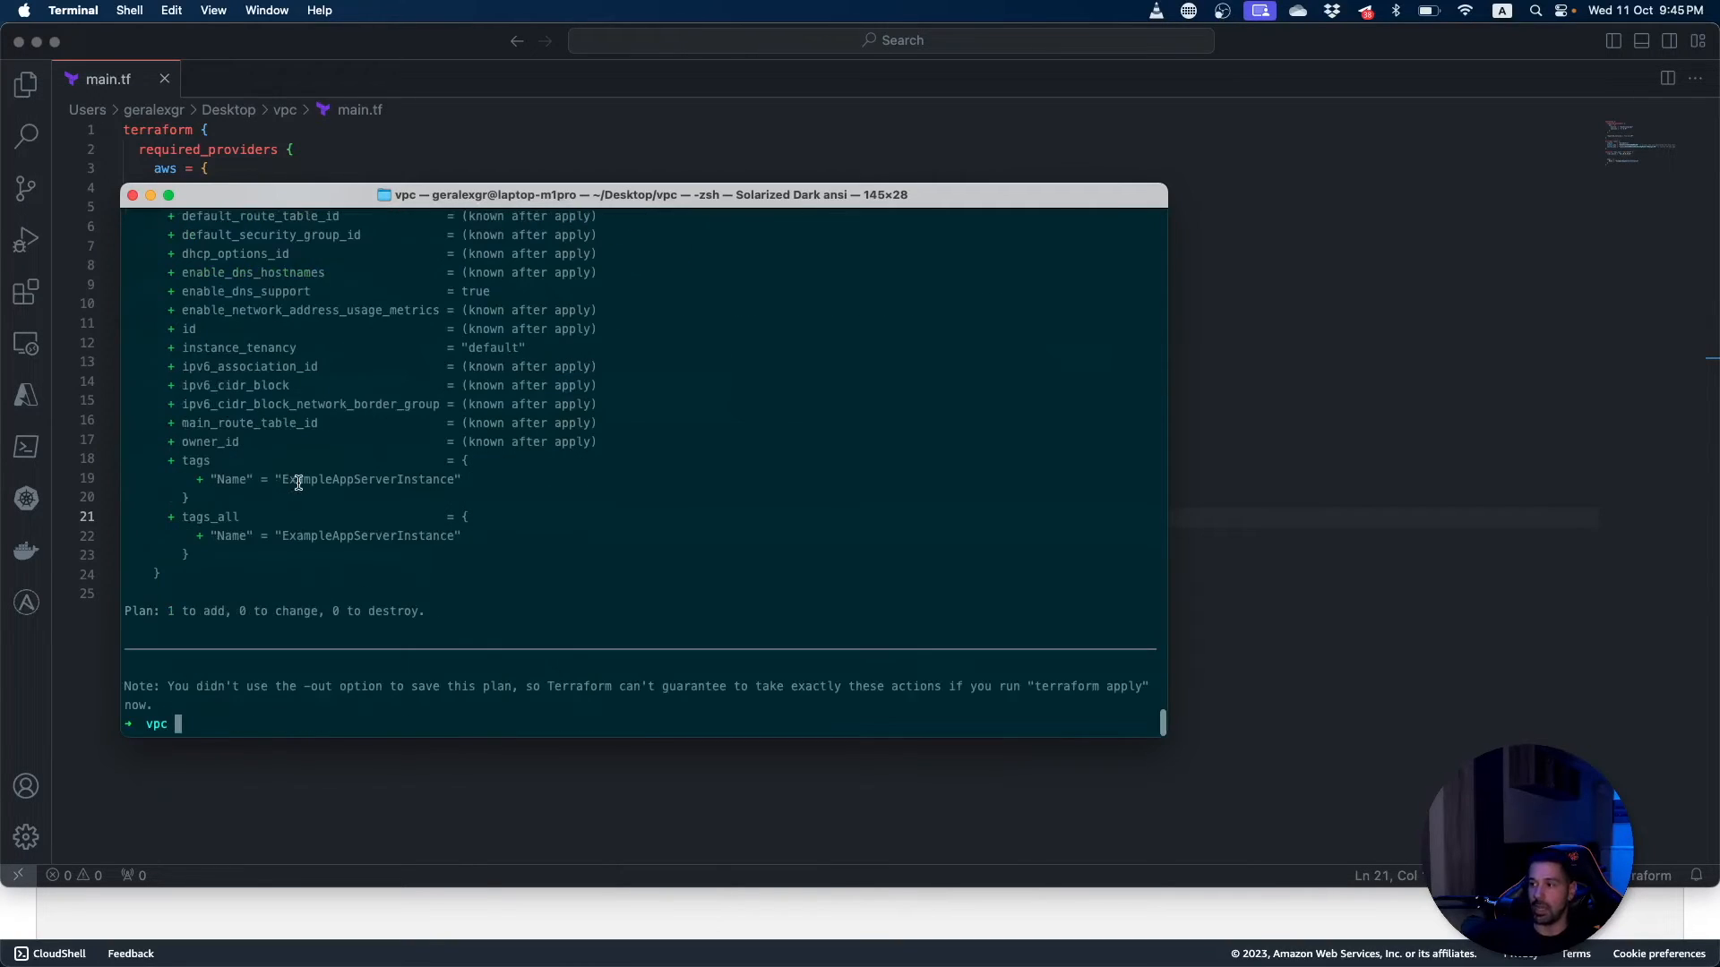
{"action": "type", "text": "terraf"}
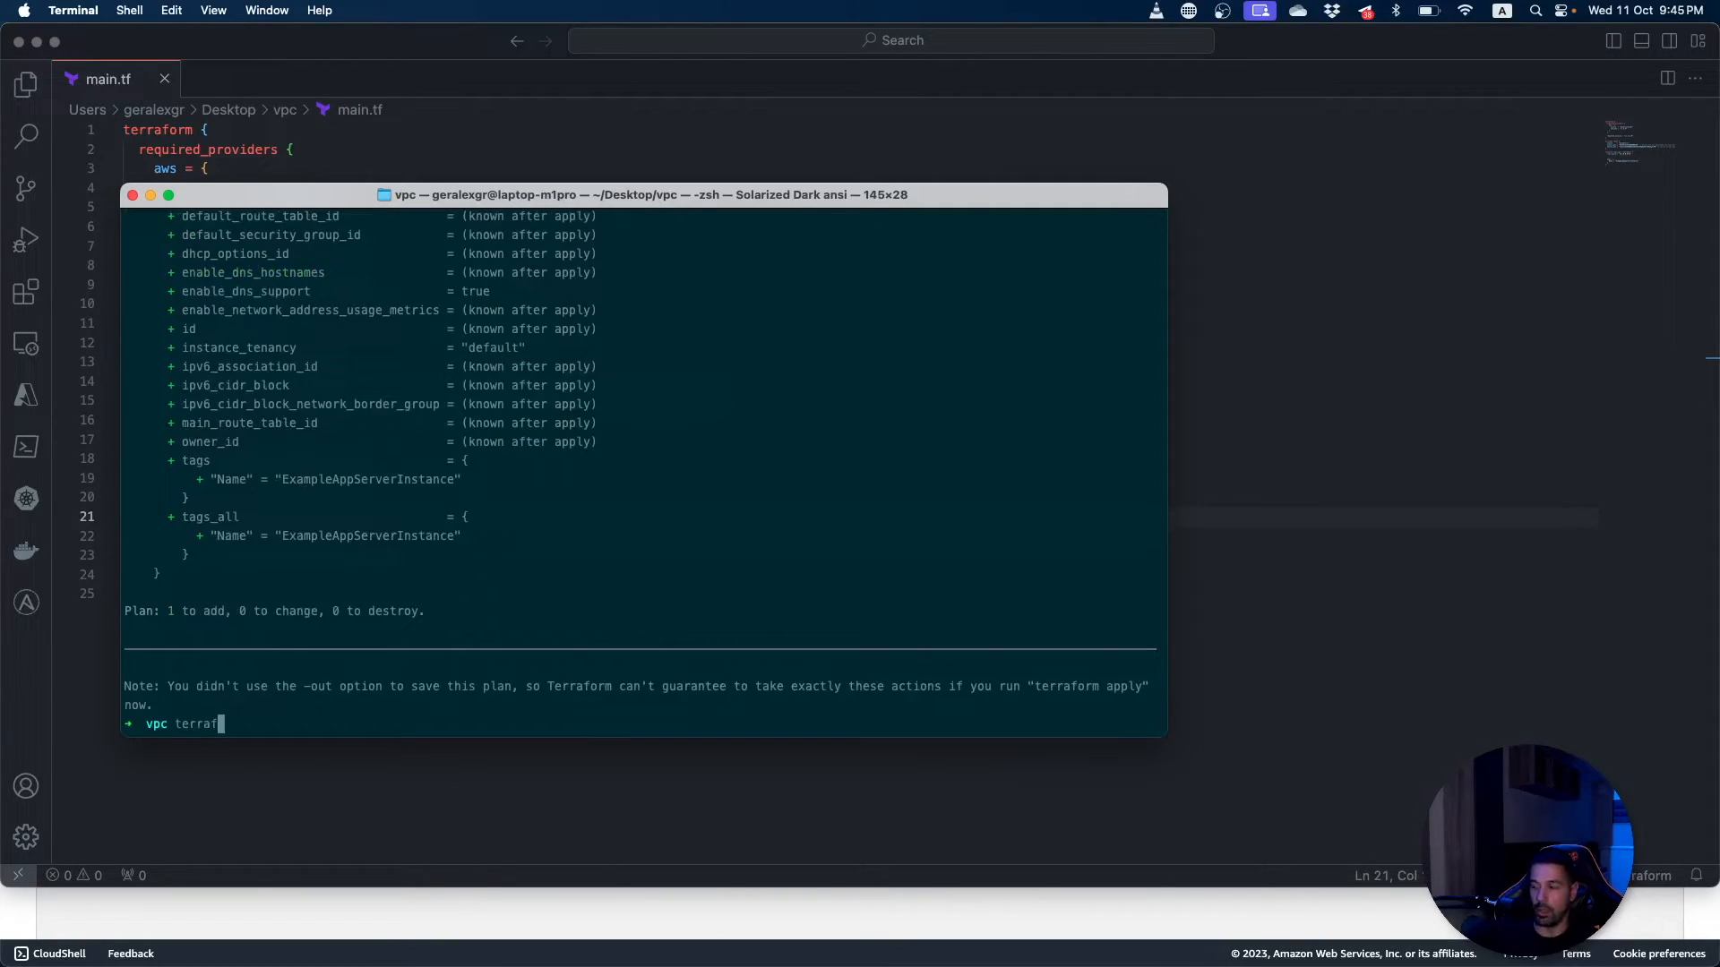
{"action": "type", "text": "orm apply"}
Run terraform apply, approve with yes, confirm 1 resource added, and return to the AWS console.
{"action": "key", "text": "Return"}
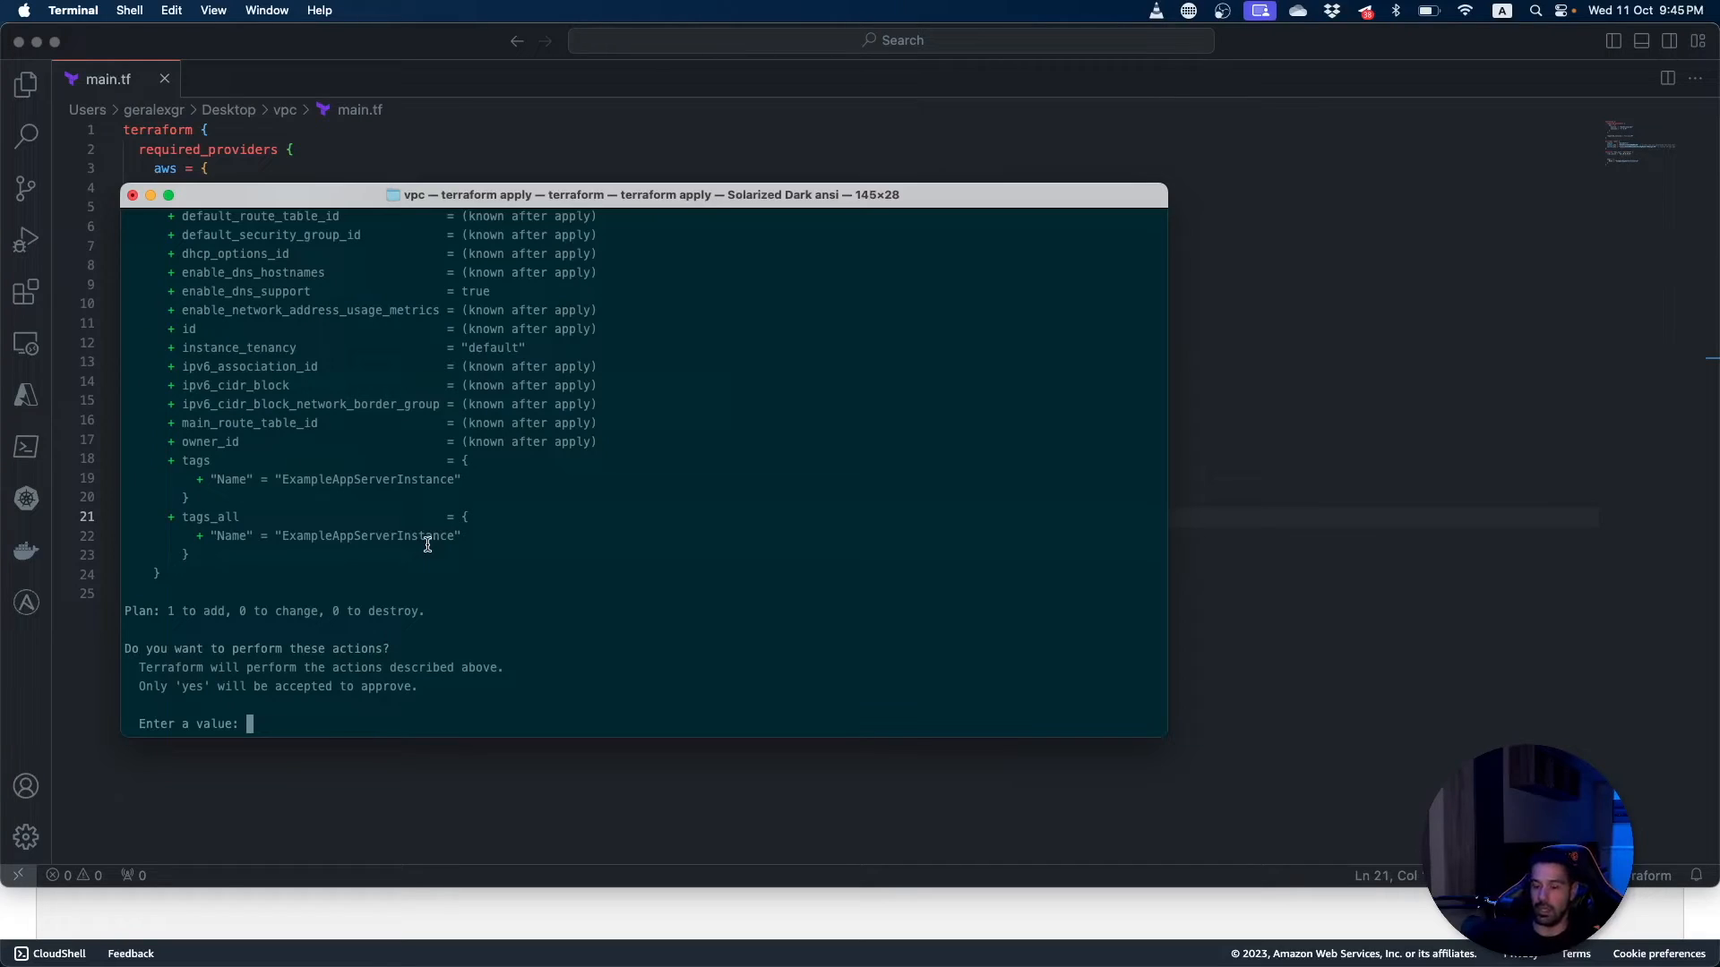
{"action": "type", "text": "yes"}
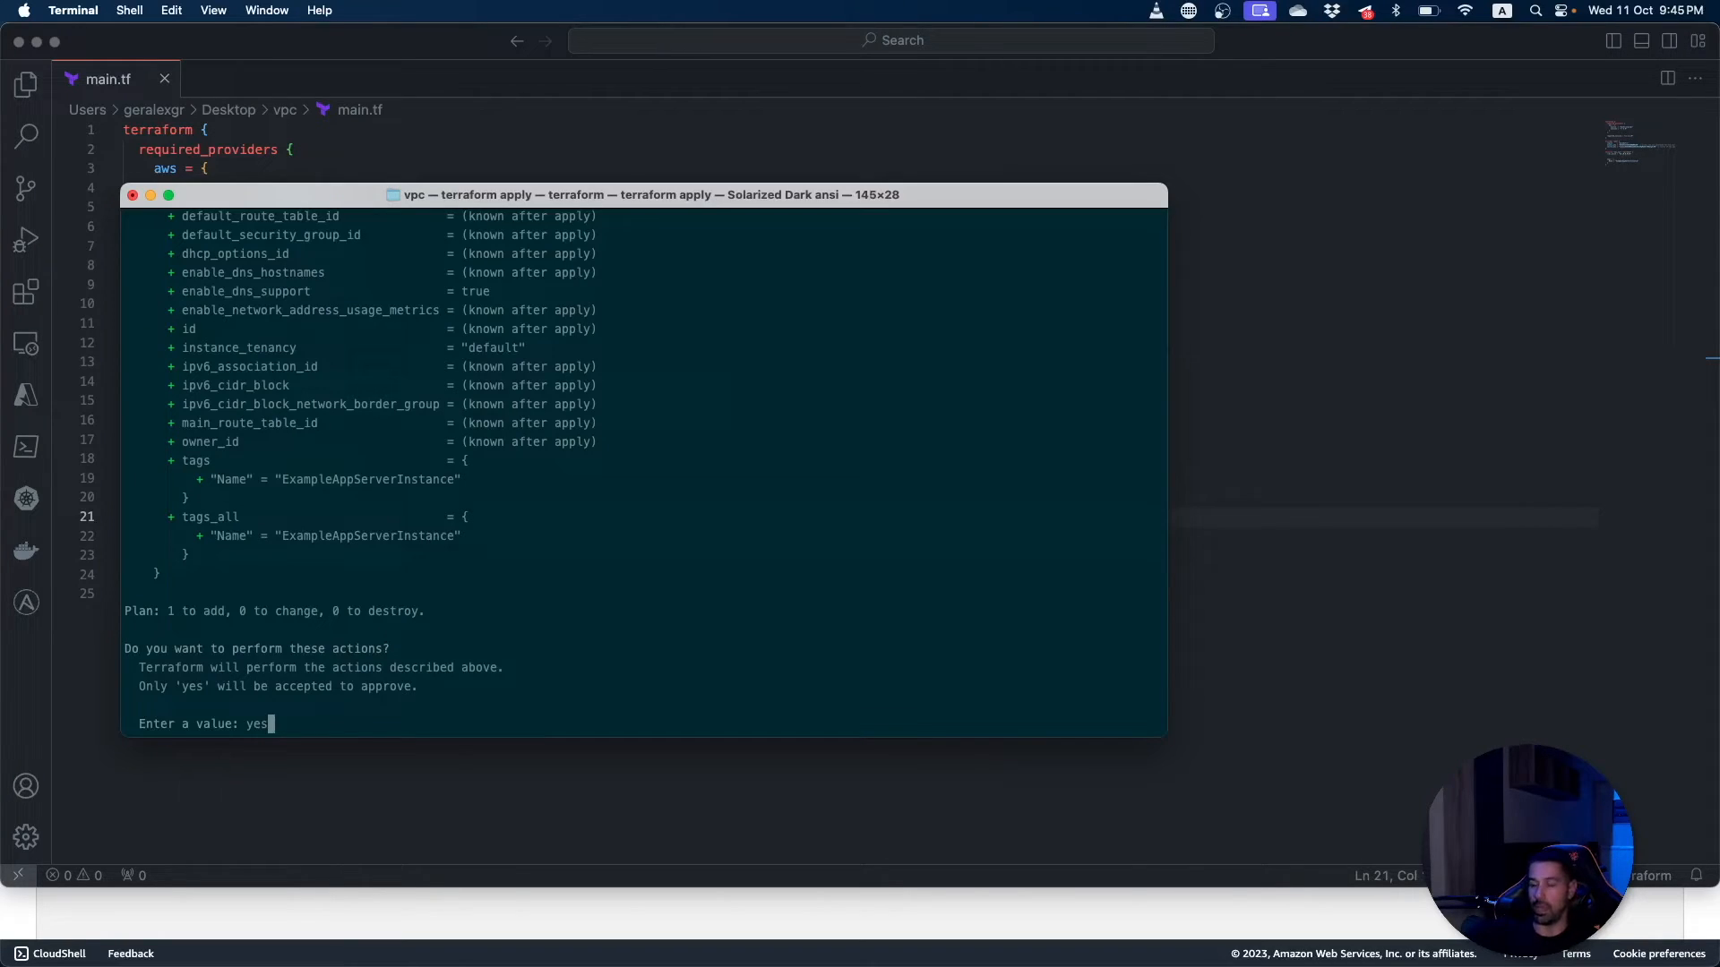
{"action": "key", "text": "Return"}
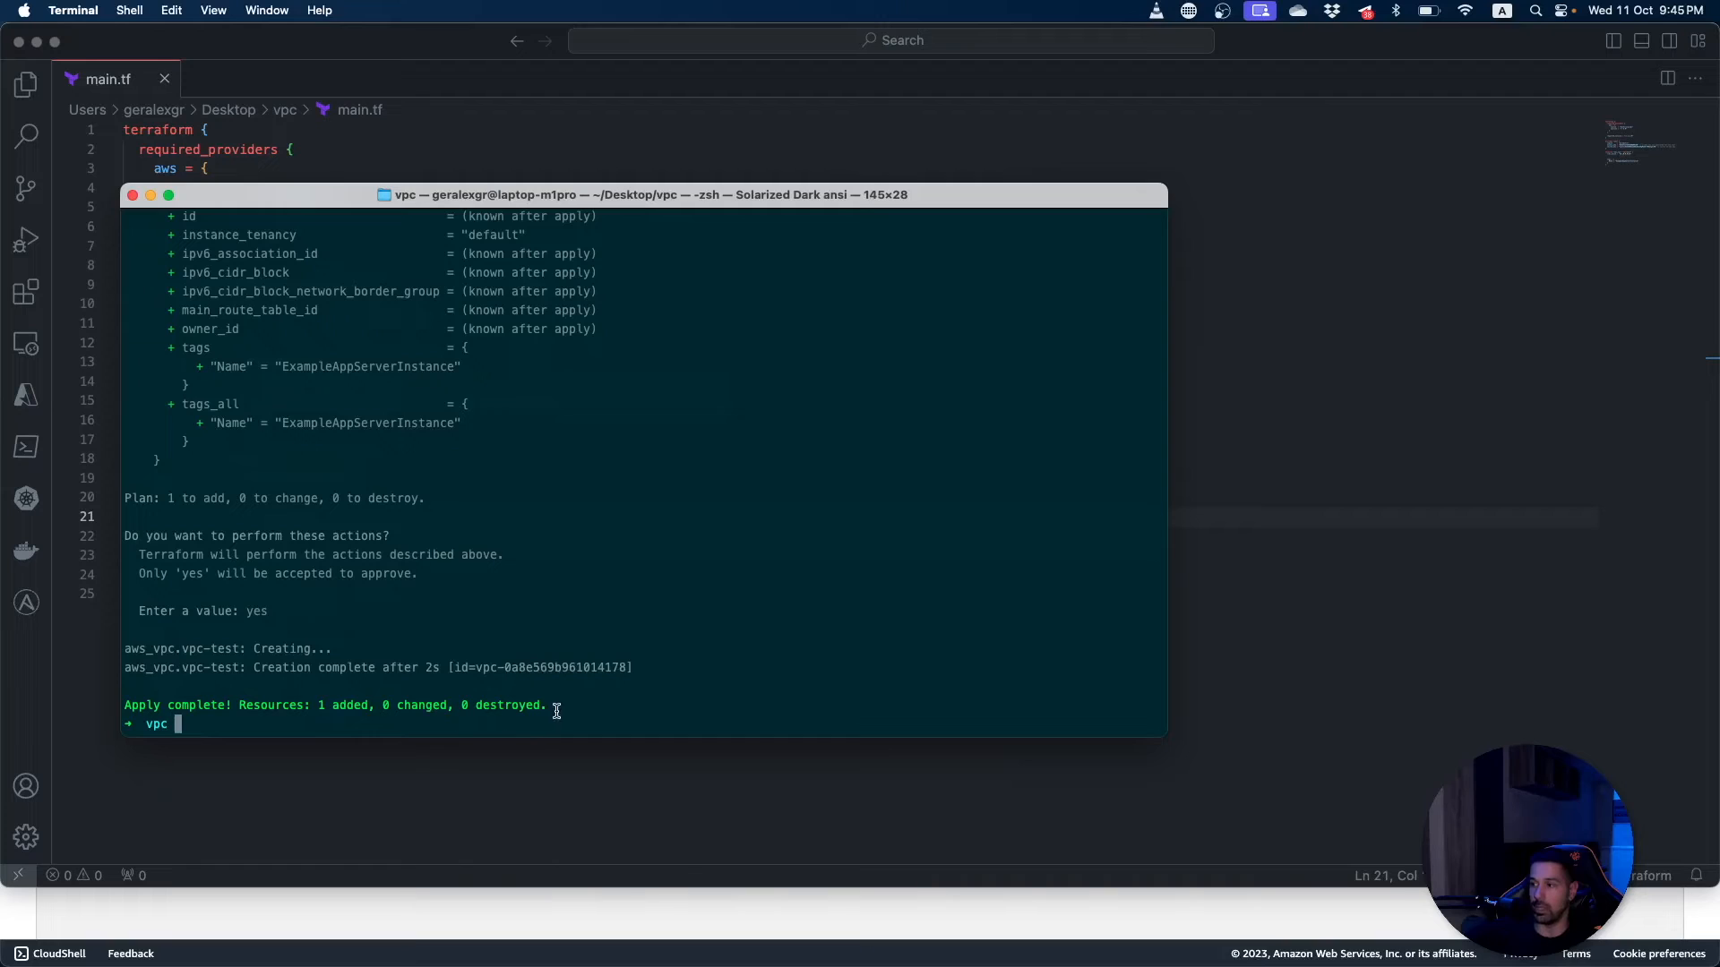
{"action": "left_click_drag", "start_coordinate": [556, 706], "coordinate": [125, 706]}
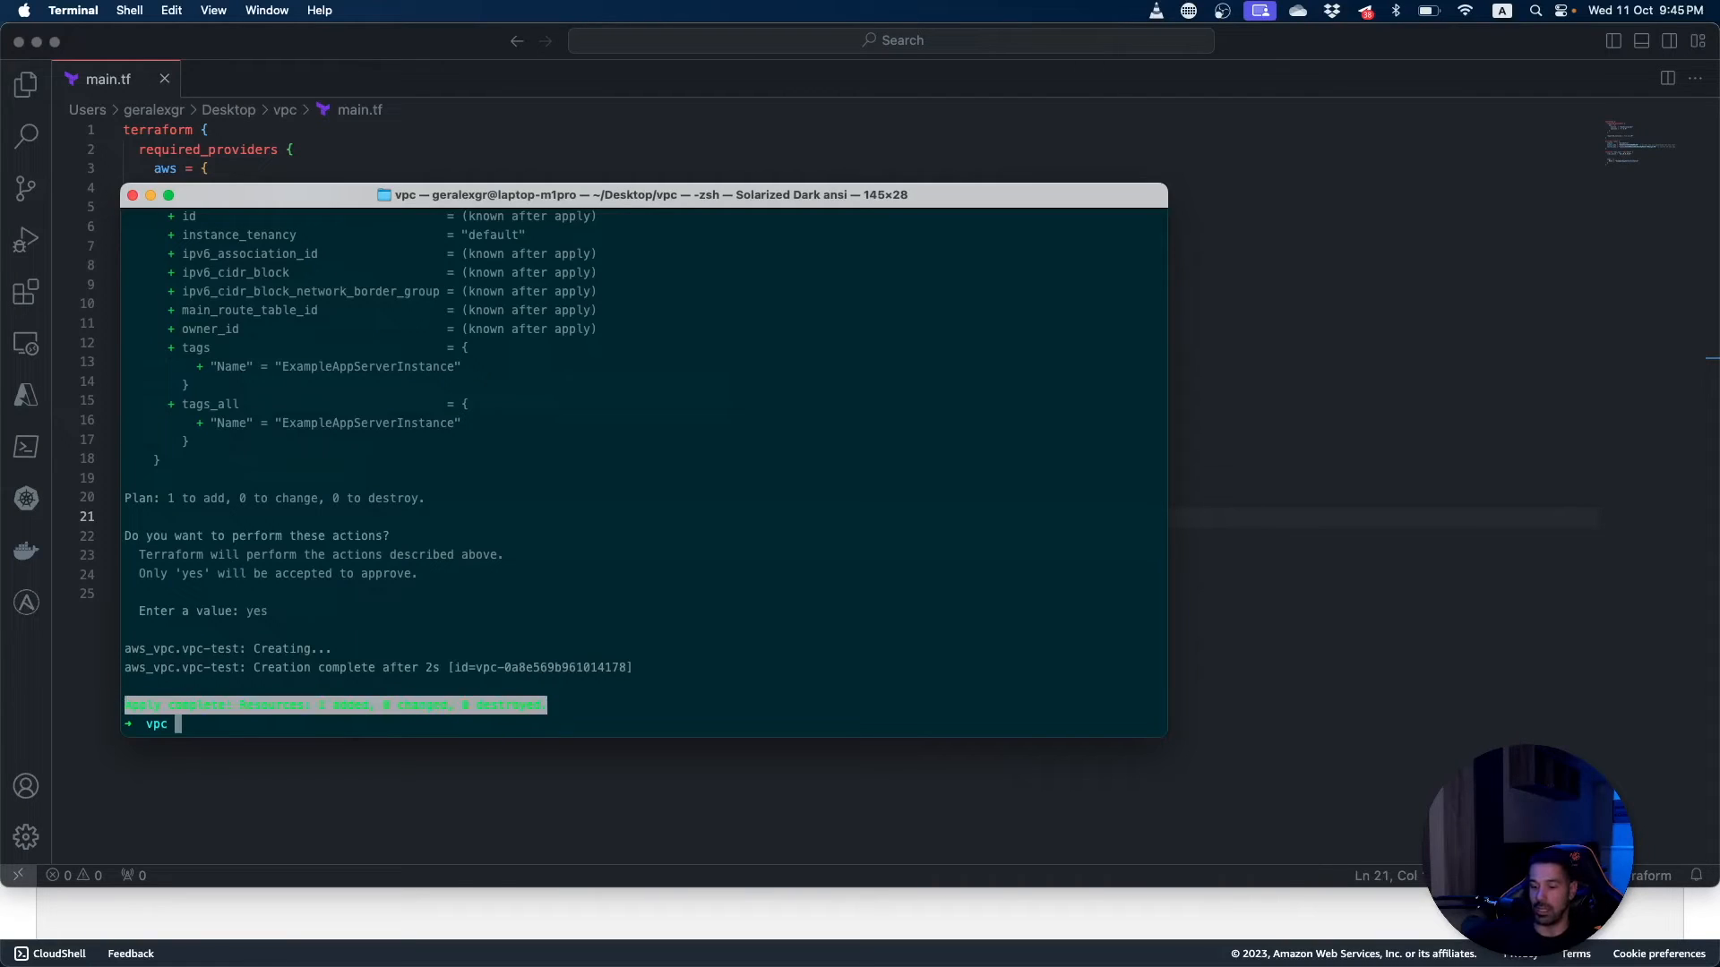
{"action": "key", "text": "super+Tab"}
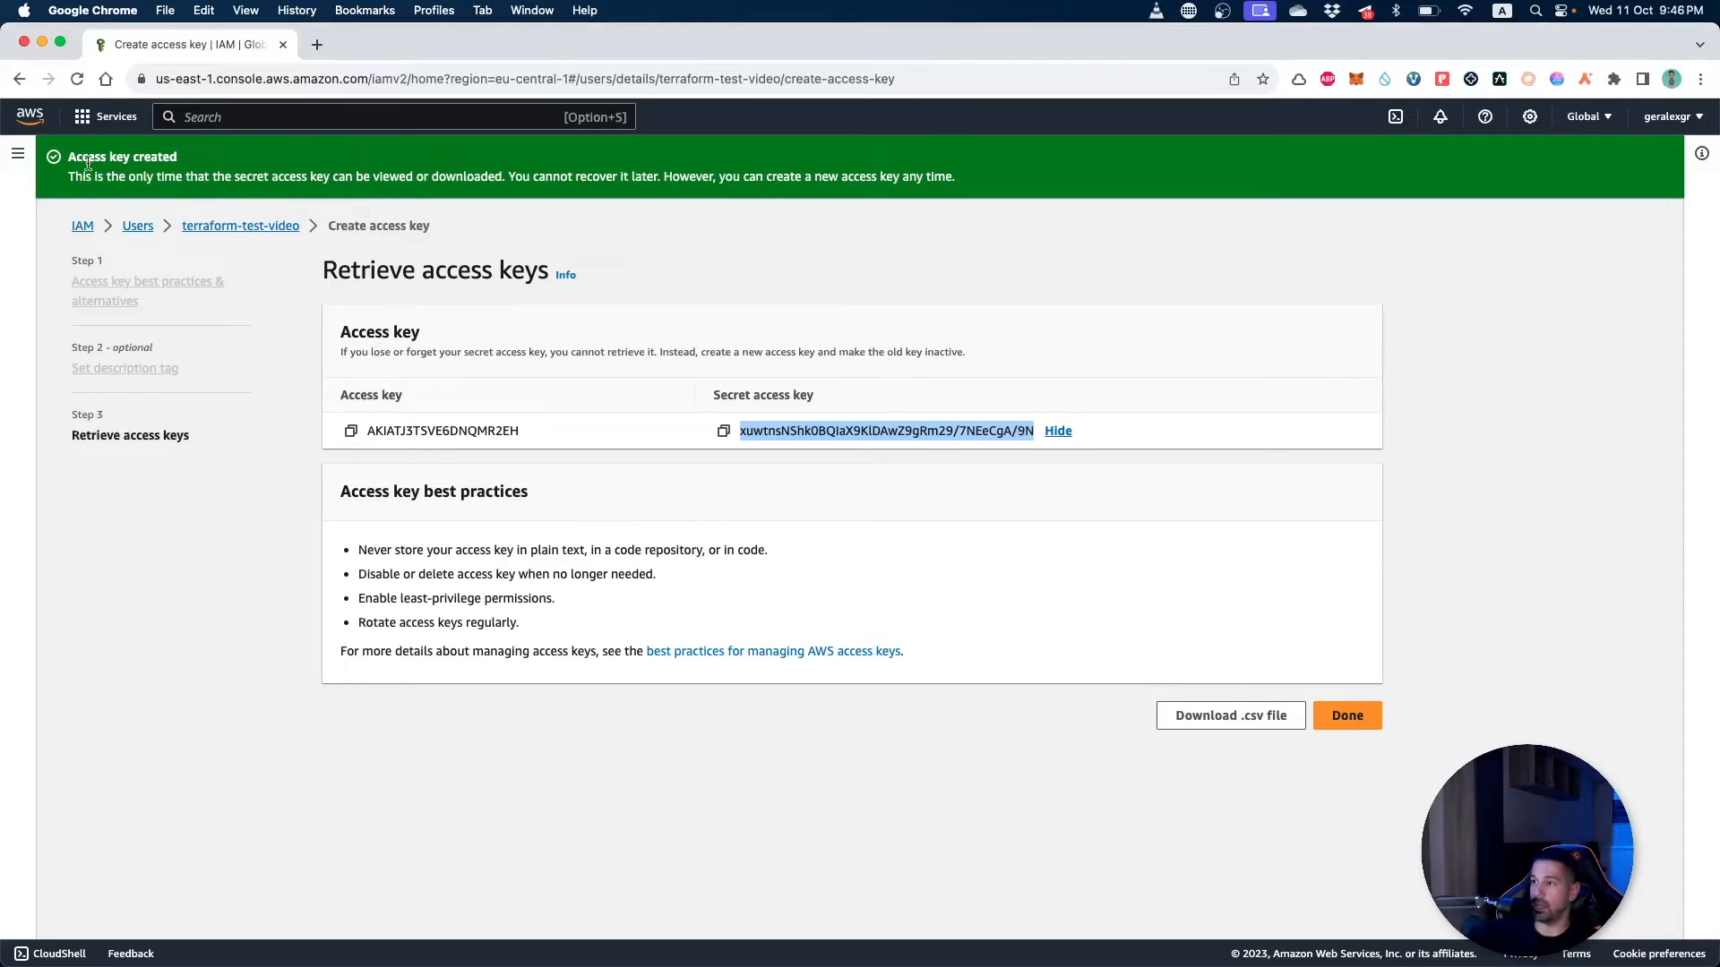
Search for and enter the VPC console, checking main.tf's vpc-test block in VS Code along the way.
{"action": "left_click", "coordinate": [227, 116]}
{"action": "type", "text": "vpc"}
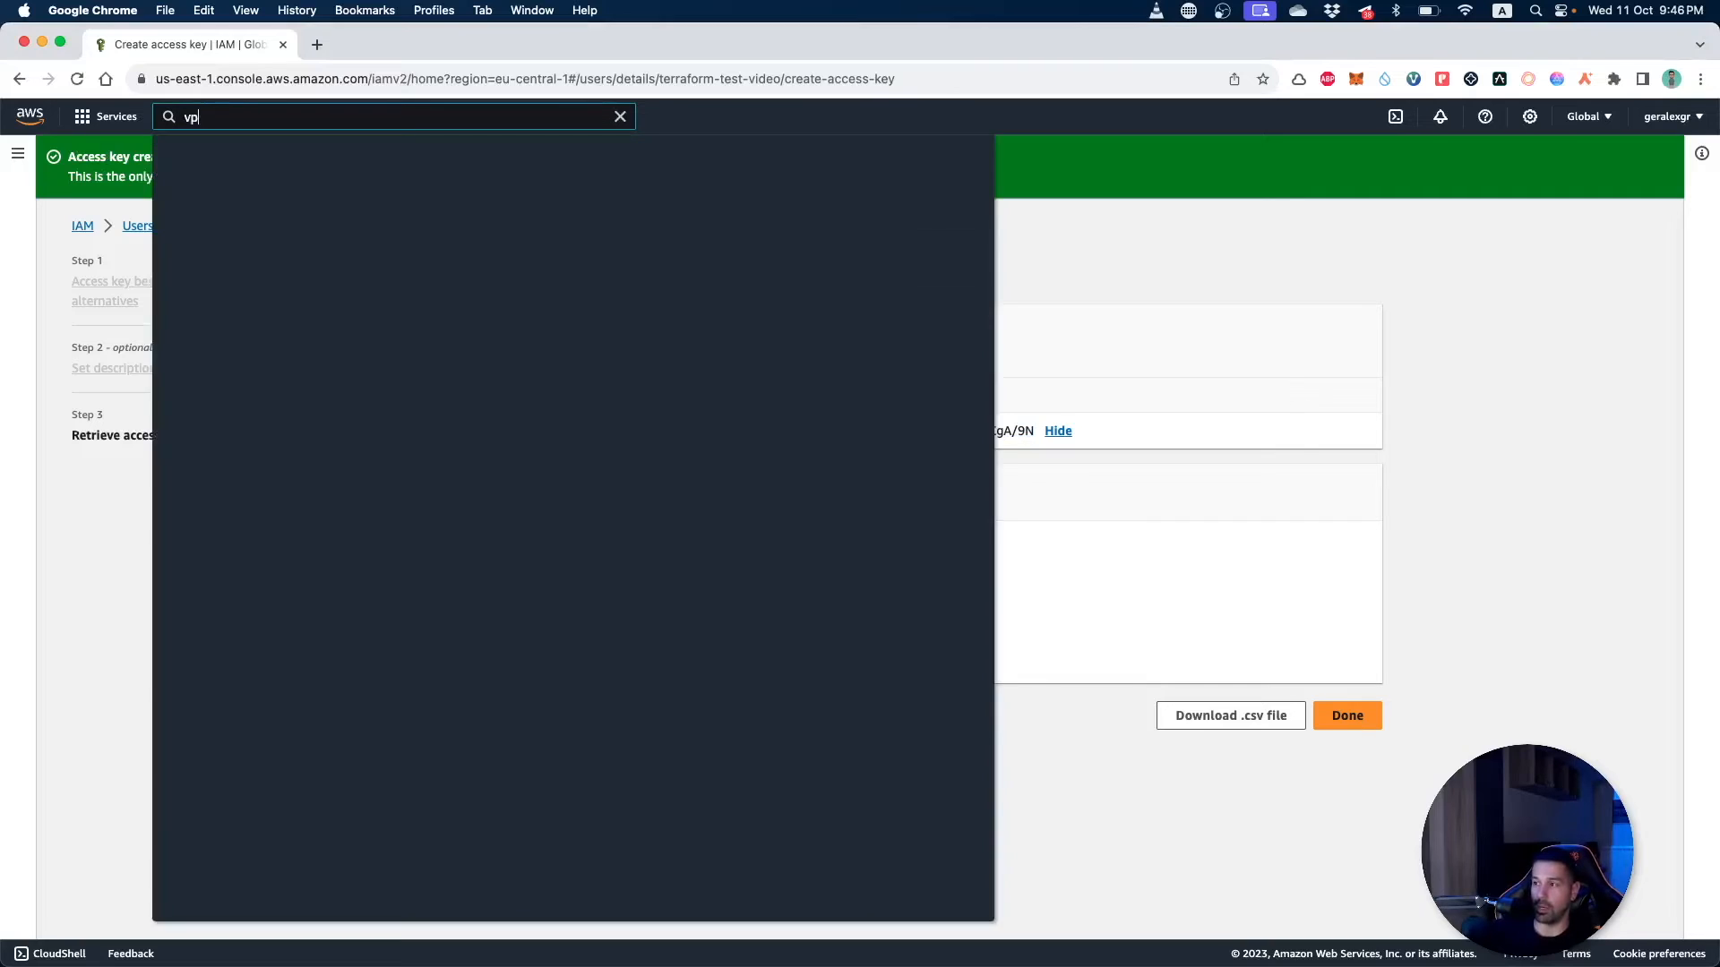
{"action": "left_click", "coordinate": [444, 286]}
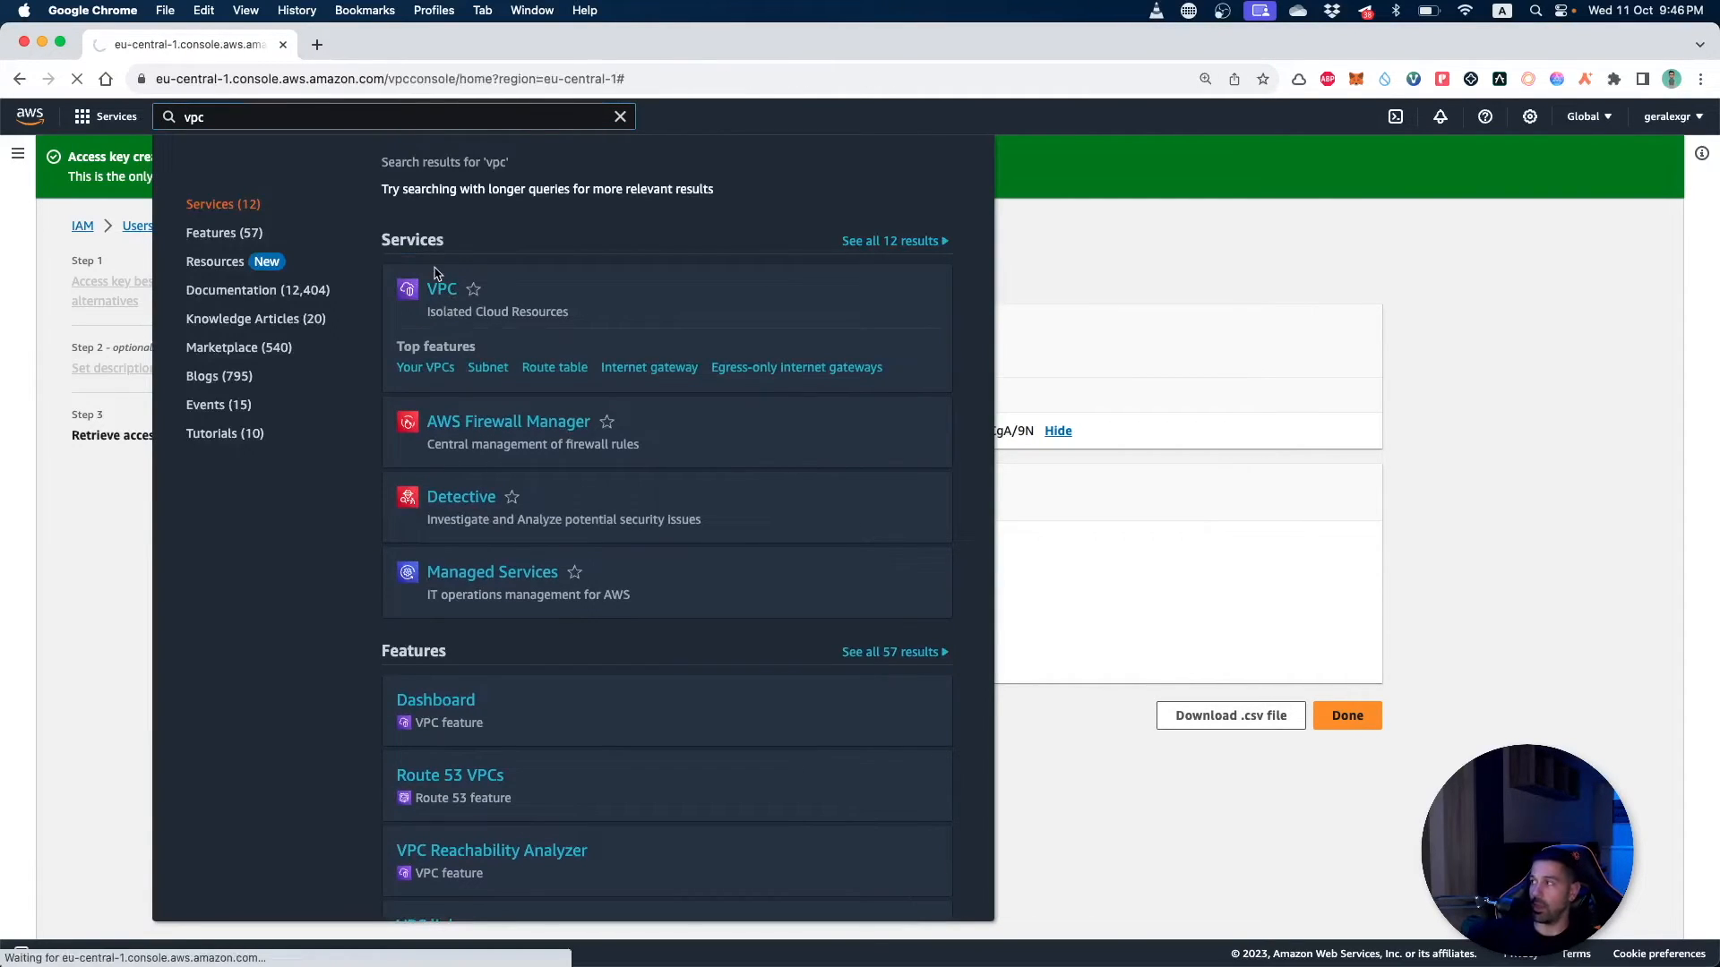
{"action": "key", "text": "super+Tab"}
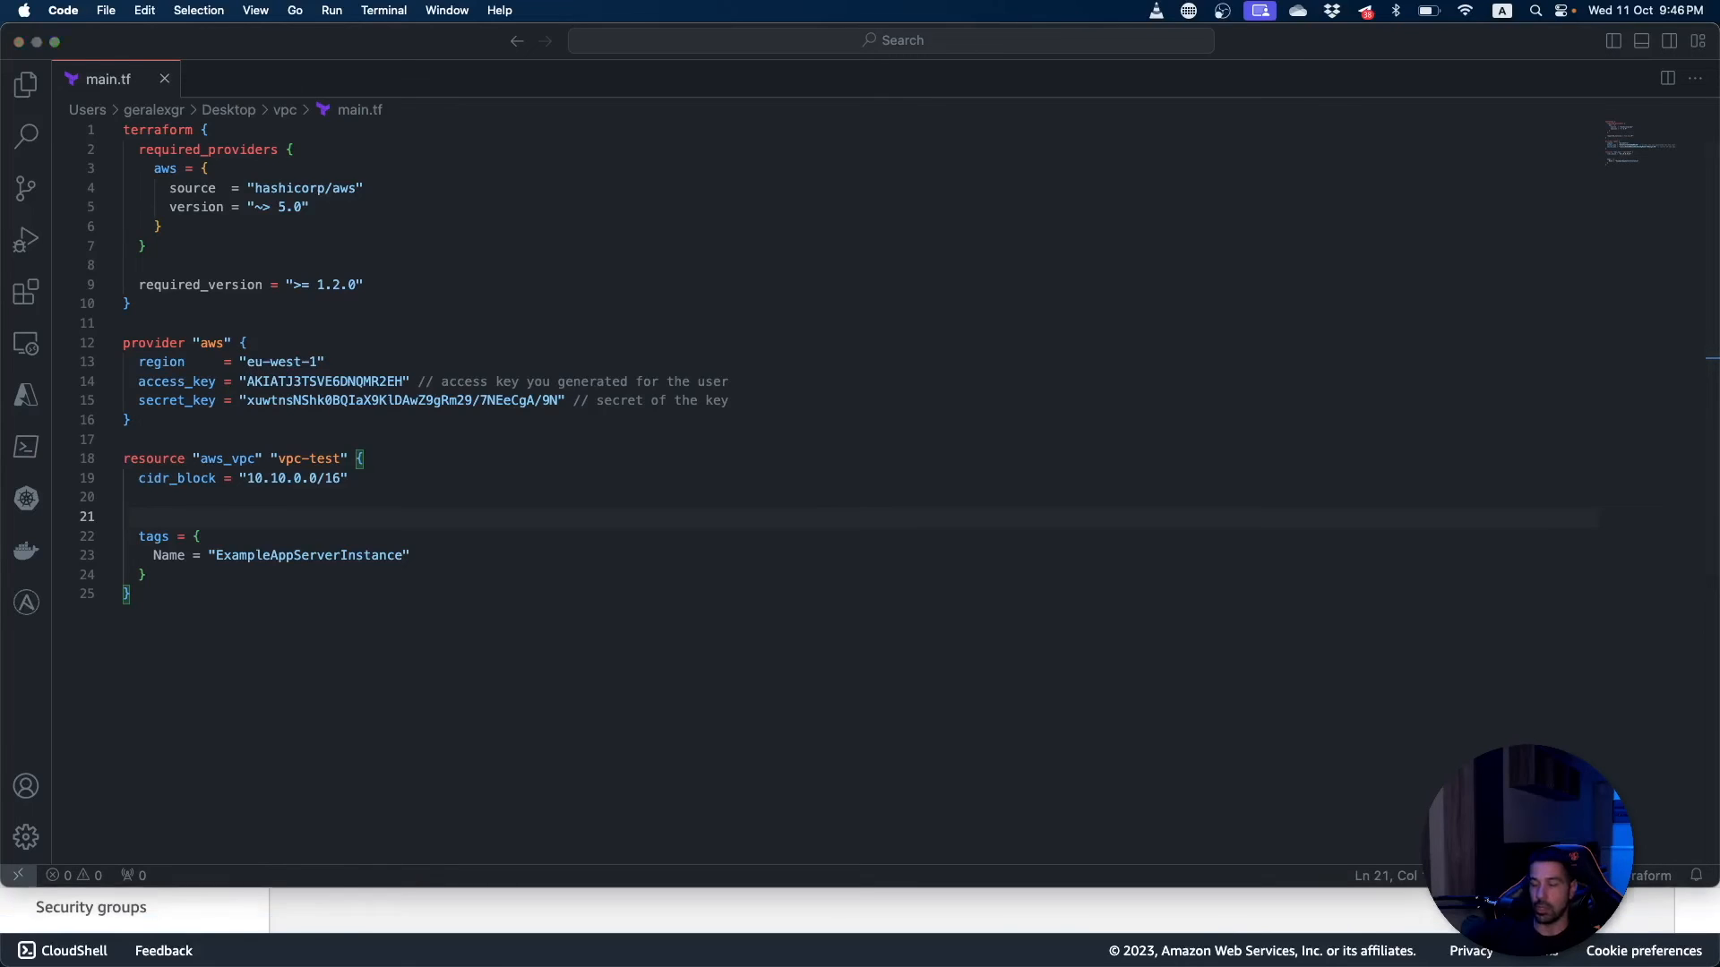
{"action": "key", "text": "super+Tab"}
Switch to Europe (Ireland) and highlight the ExampleAppServerInstance VPC's 10.10.0.0/16 CIDR.
{"action": "left_click", "coordinate": [1542, 121]}
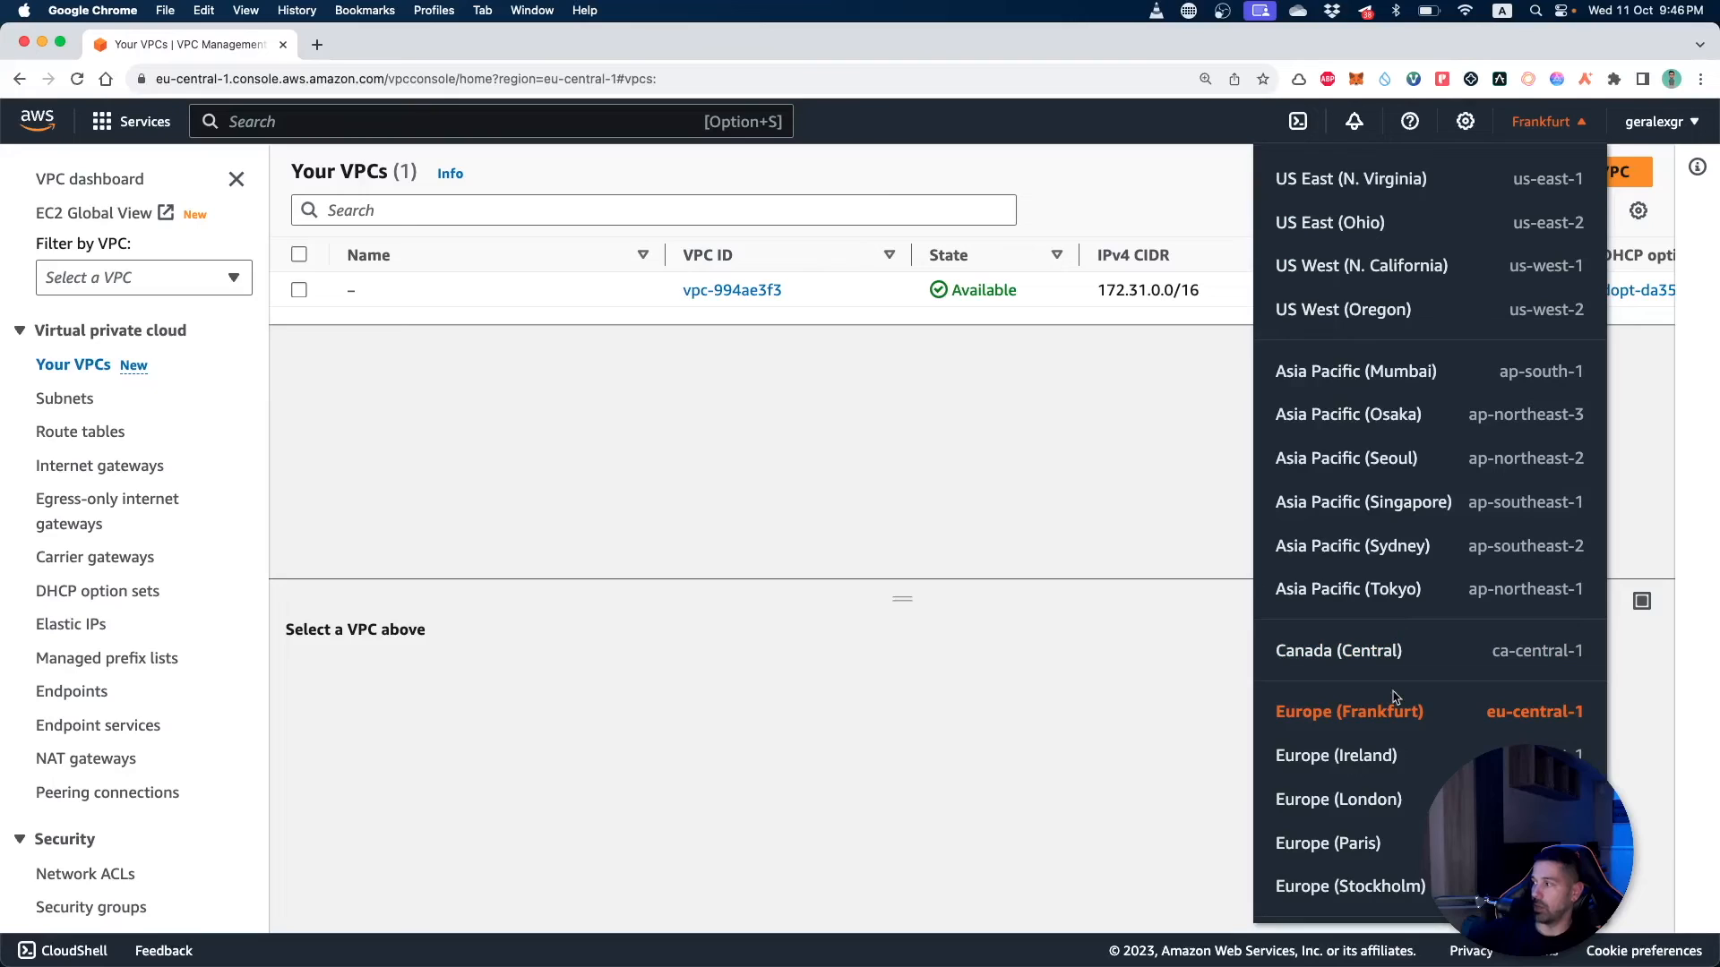
{"action": "left_click", "coordinate": [1352, 757]}
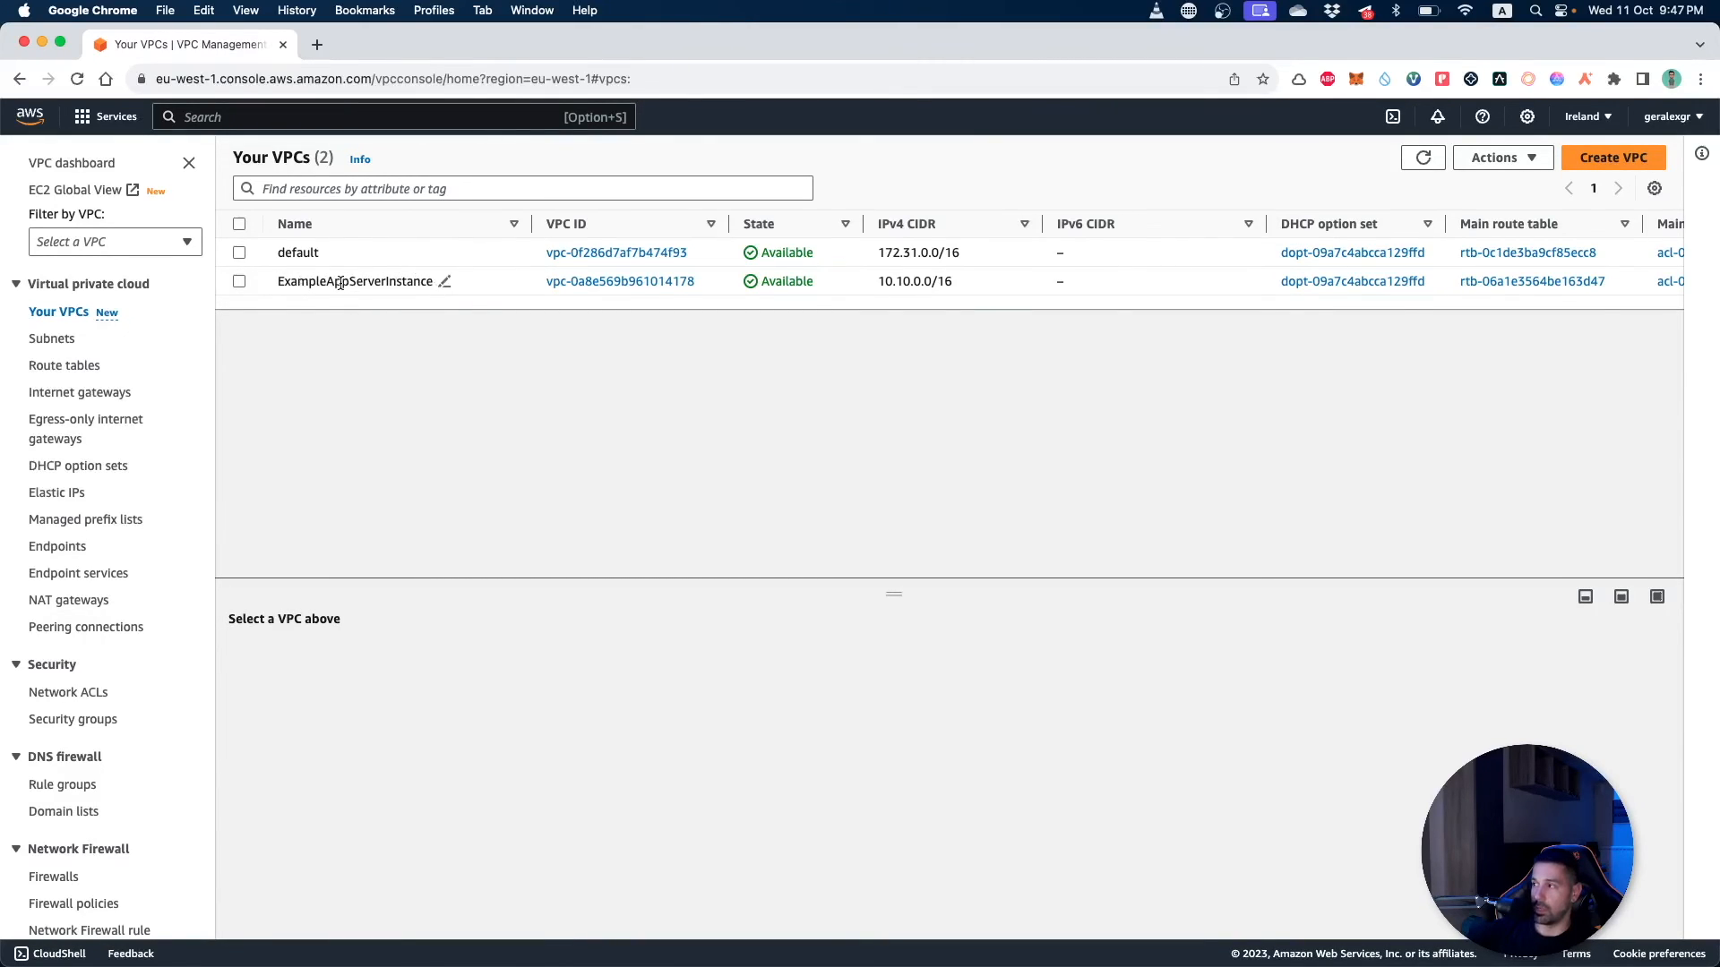
{"action": "left_click_drag", "start_coordinate": [879, 281], "coordinate": [995, 282]}
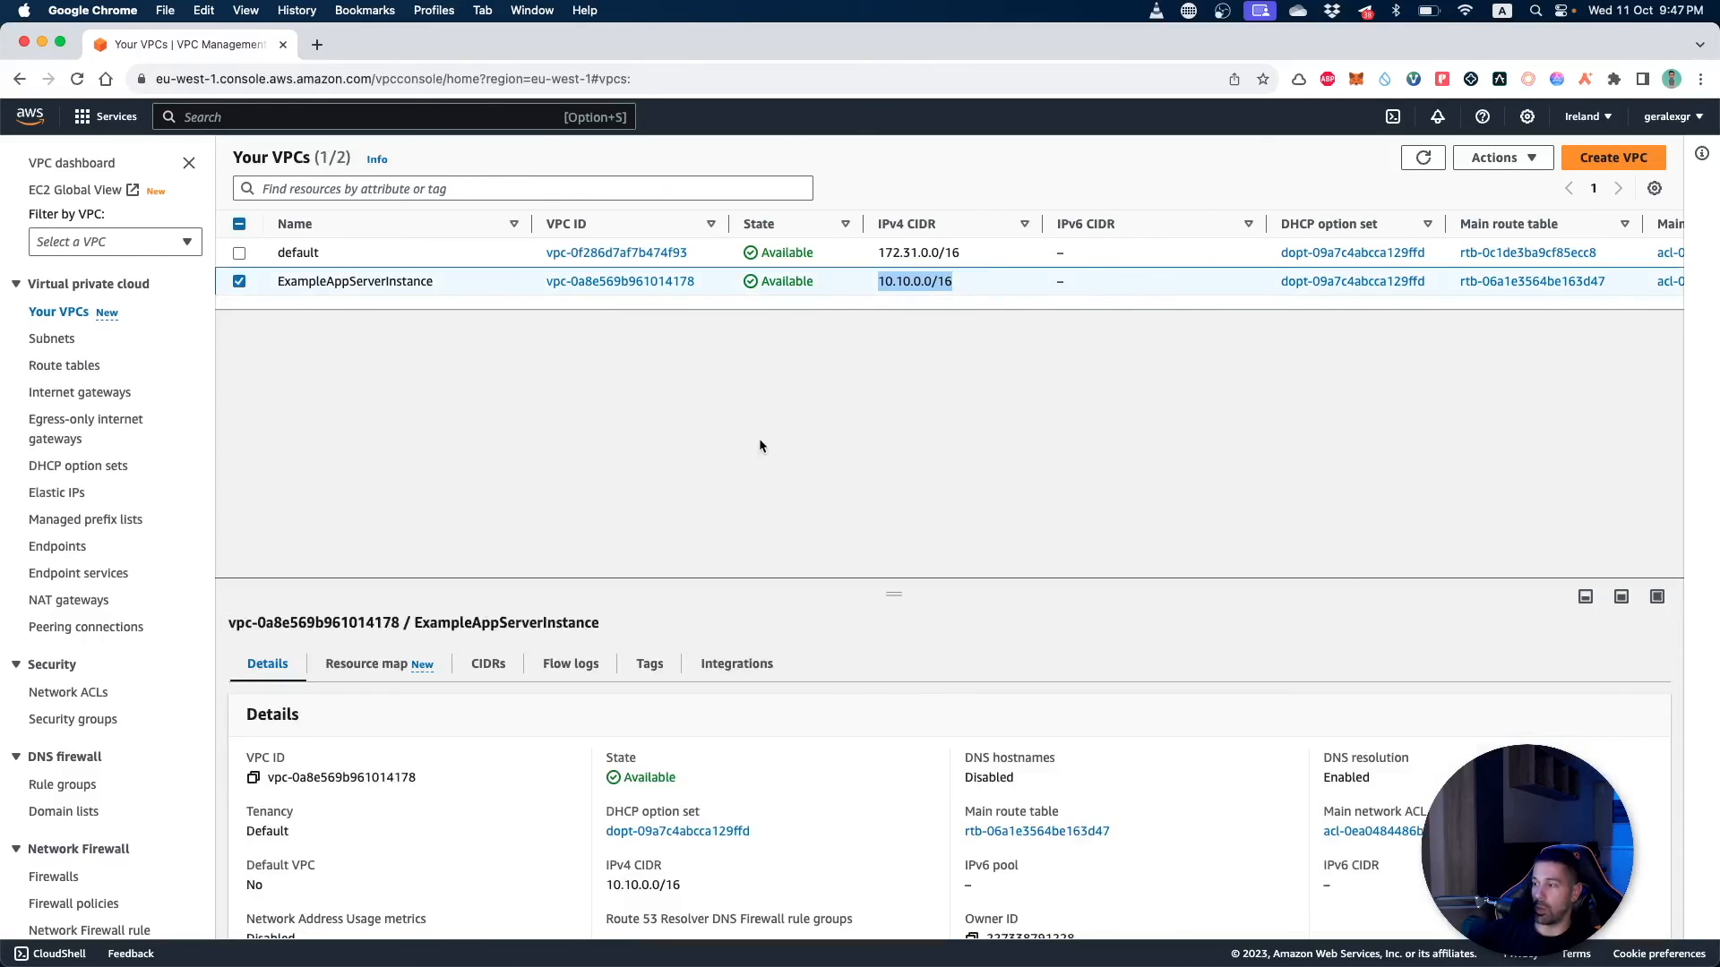